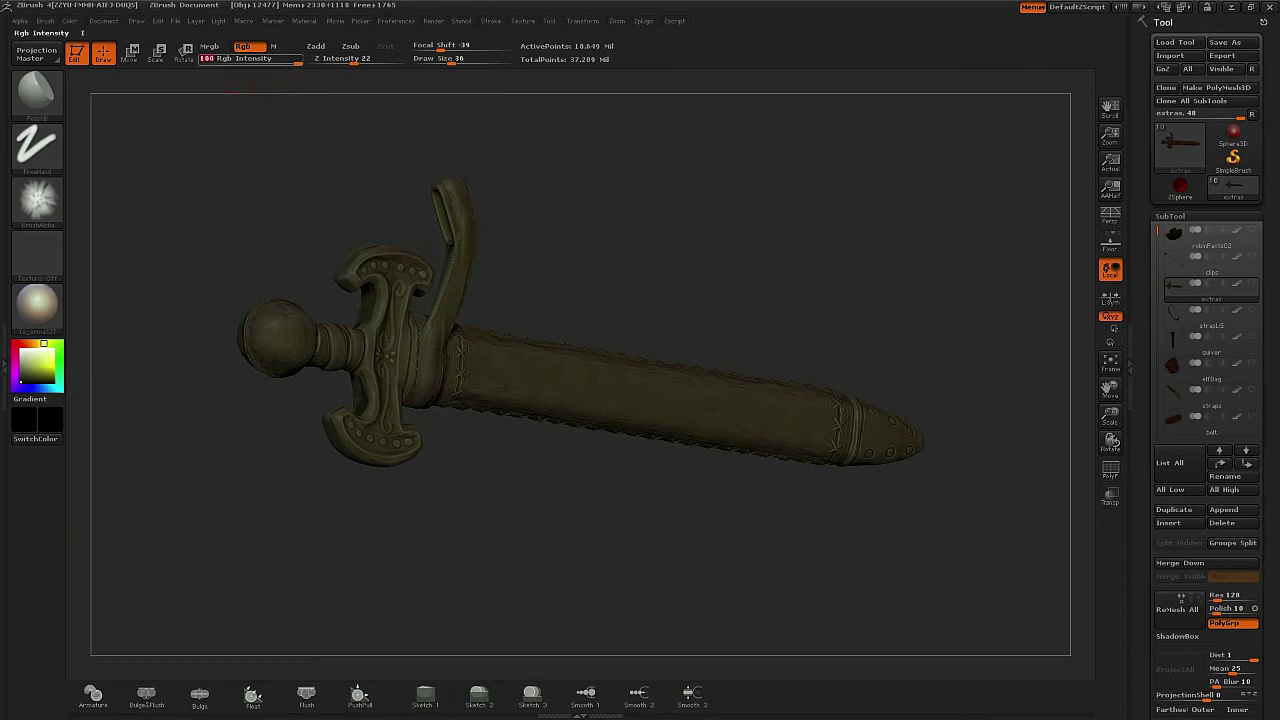
- Fill the whole sword subtool with solid black
left_click(70, 20)
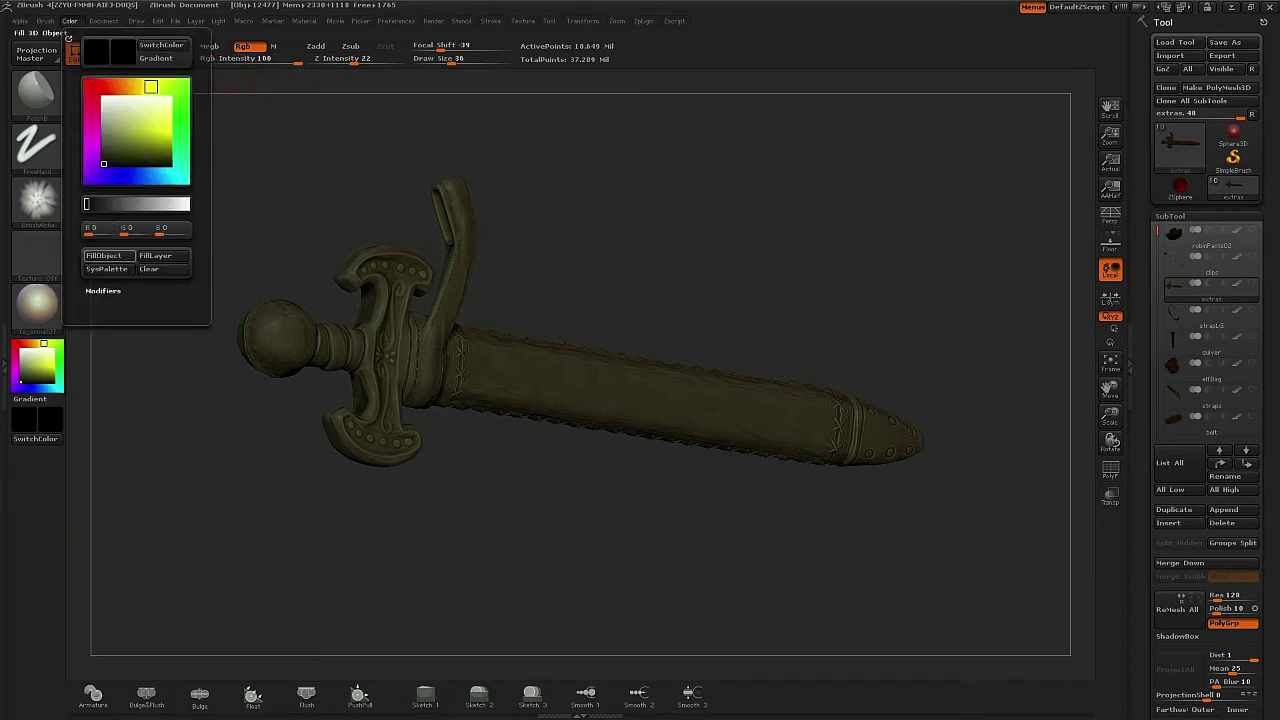
left_click(103, 255)
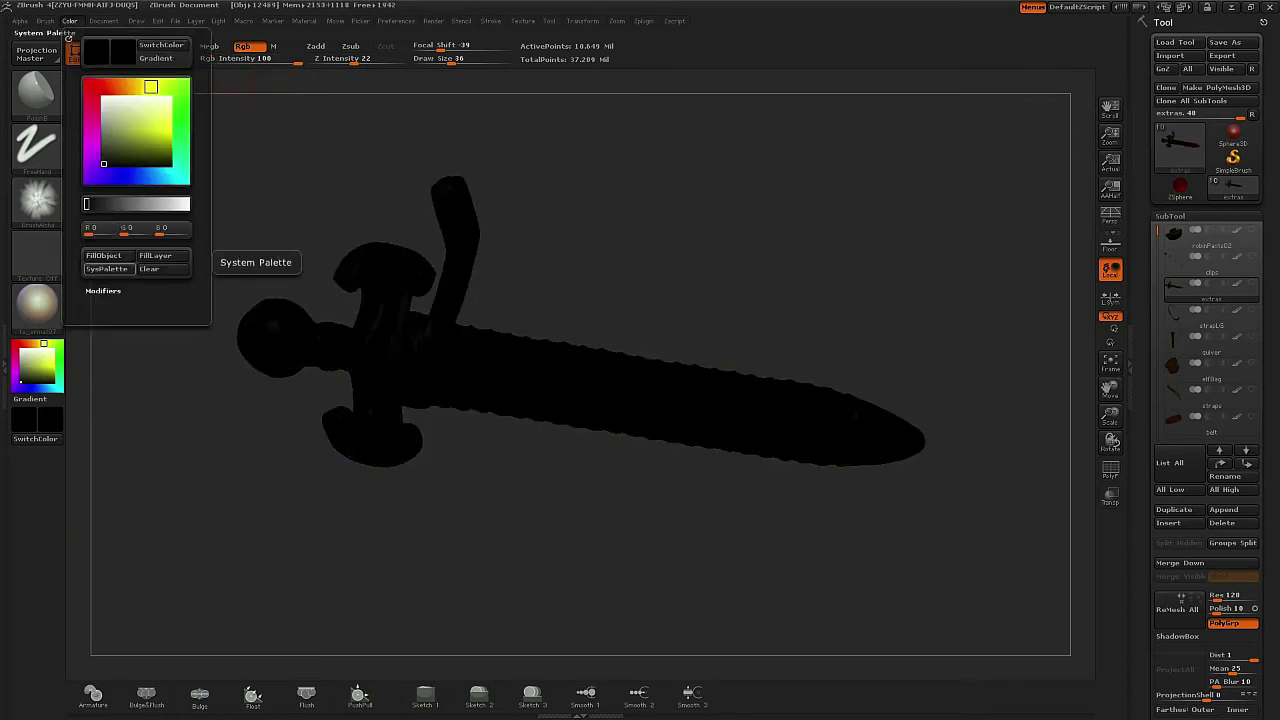
left_click_drag(560, 545, 615, 545)
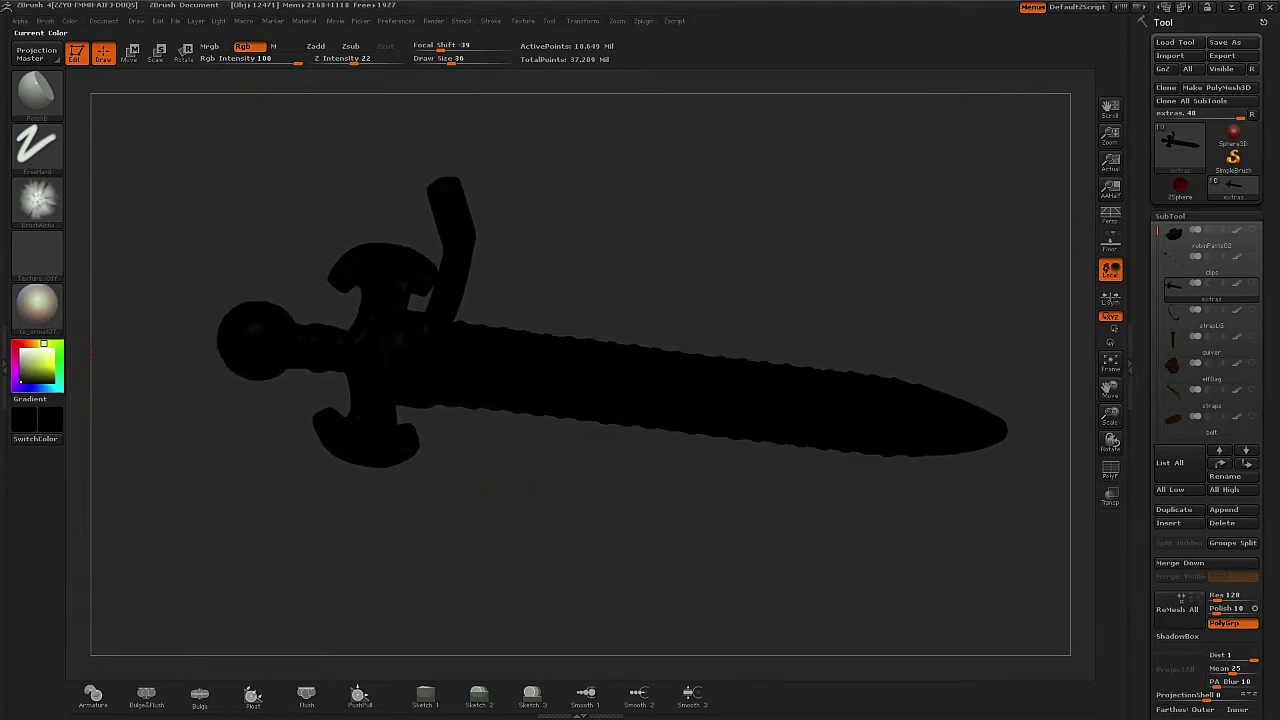
- Paint a dark olive base over both sides of the sword at an RGB intensity of 19
left_click(25, 377)
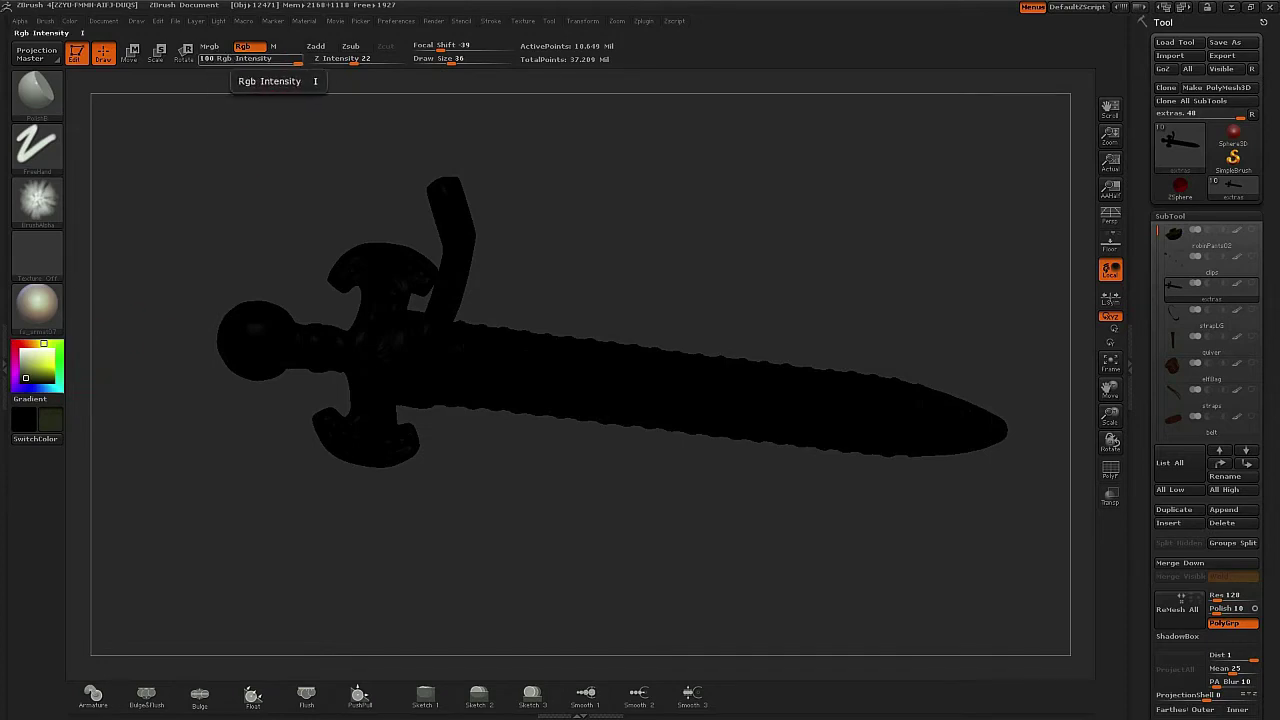
left_click_drag(296, 62, 222, 106)
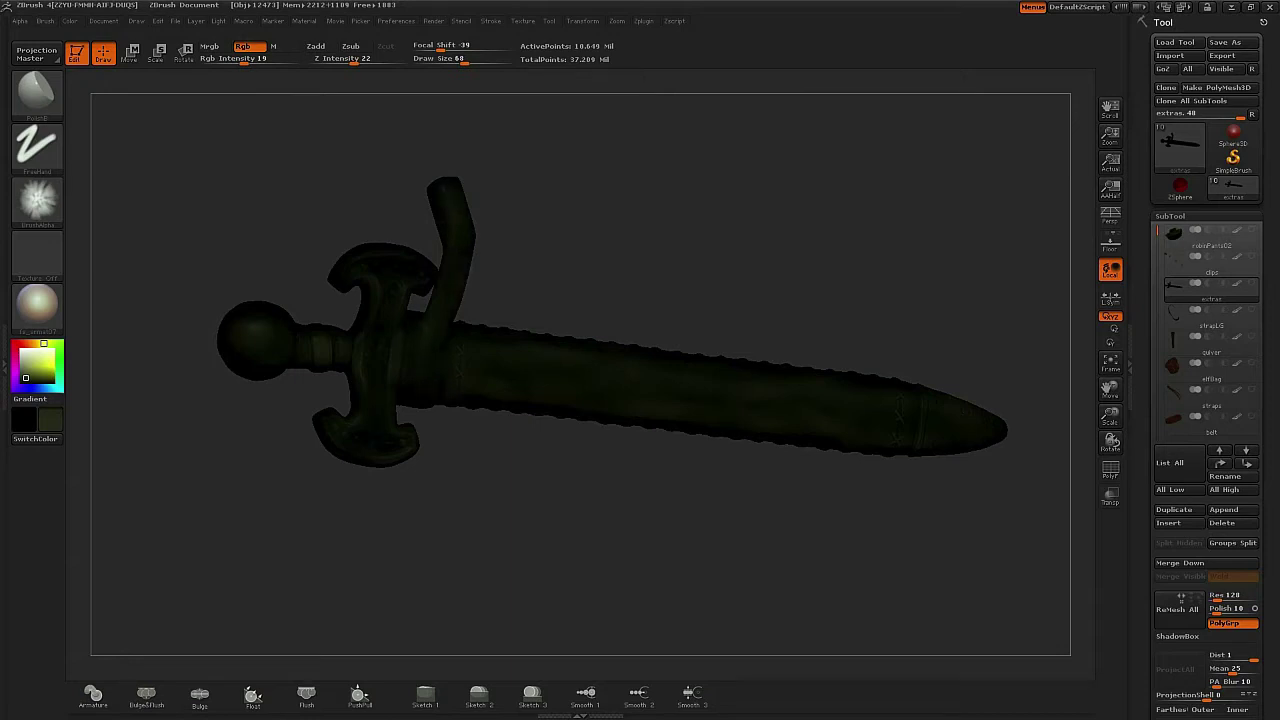
left_click_drag(880, 250, 887, 325)
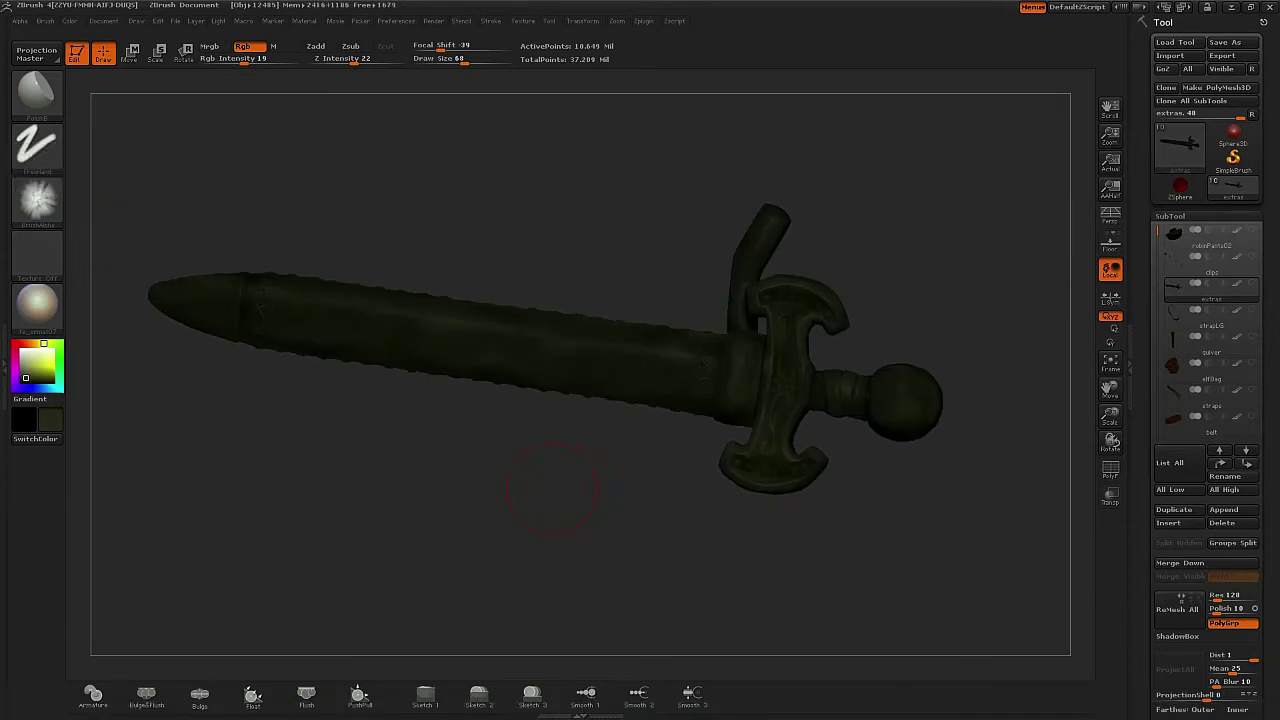
left_click_drag(551, 487, 566, 487)
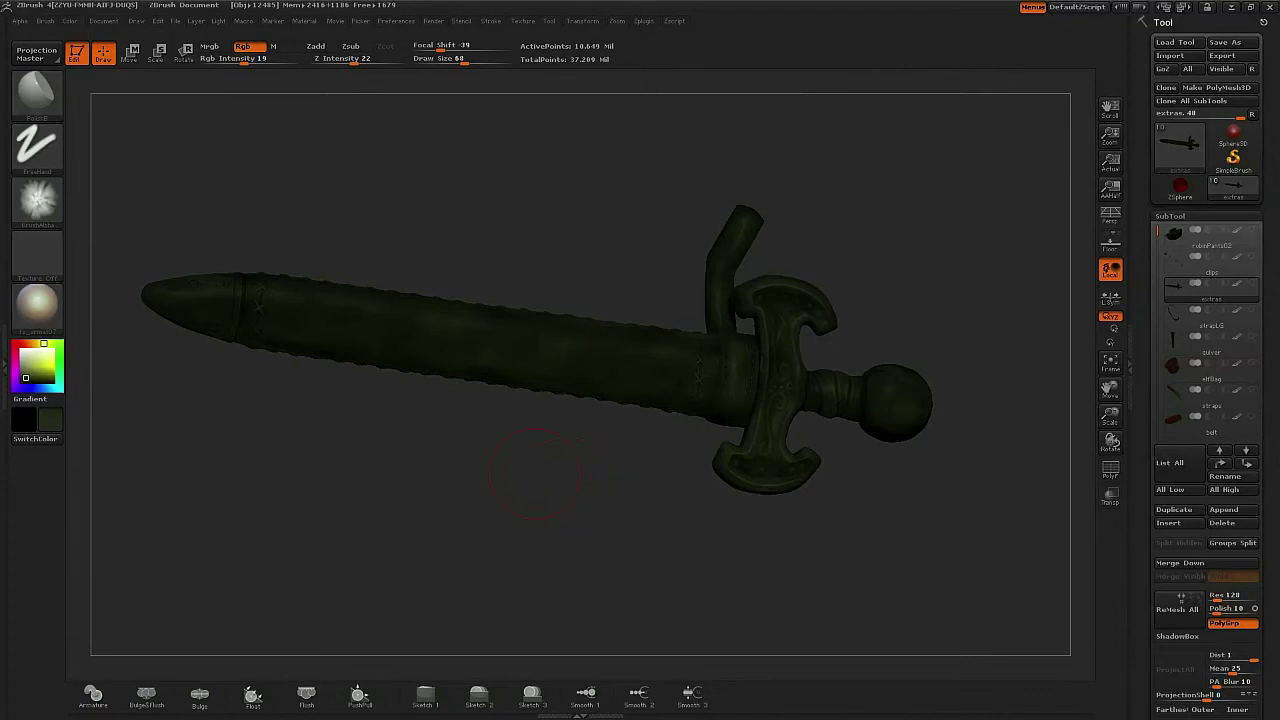
- Paint muted tan over the grip's wrapped bands using the speckled Alpha 07 and a draw size of 52
left_click(26, 371)
left_click_drag(43, 343, 36, 343)
left_click(33, 374)
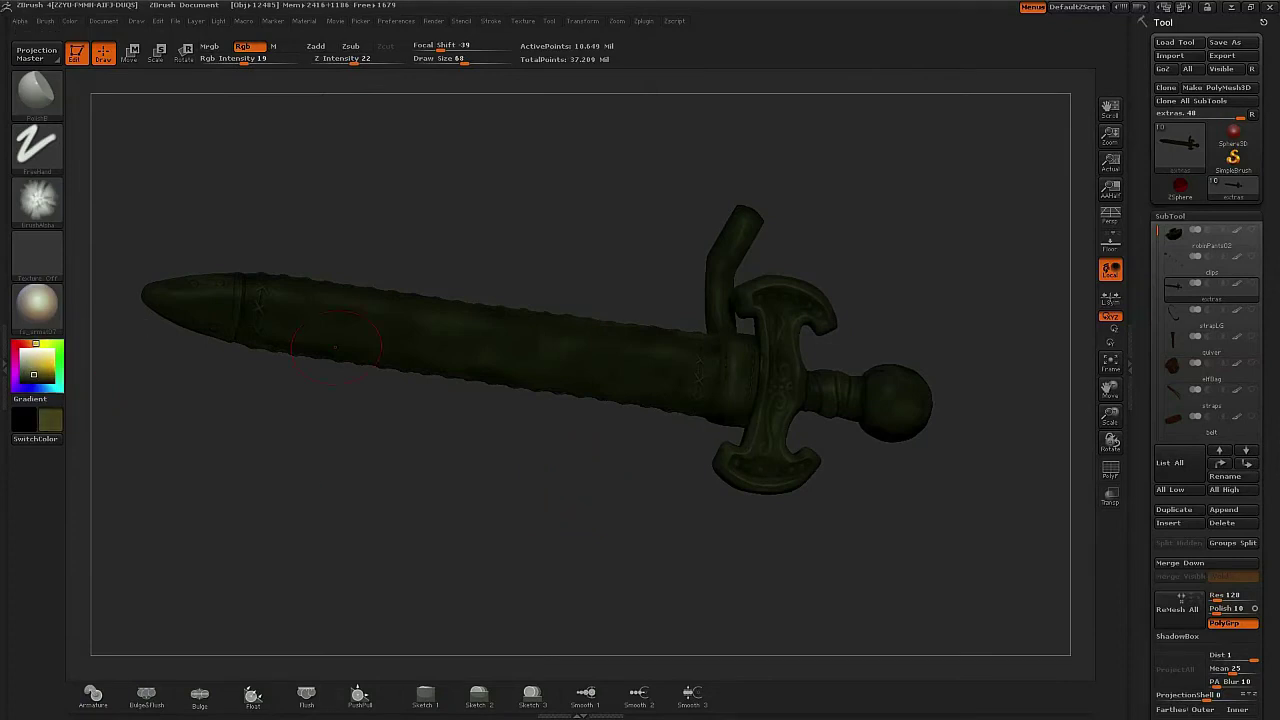
left_click(37, 201)
left_click(215, 214)
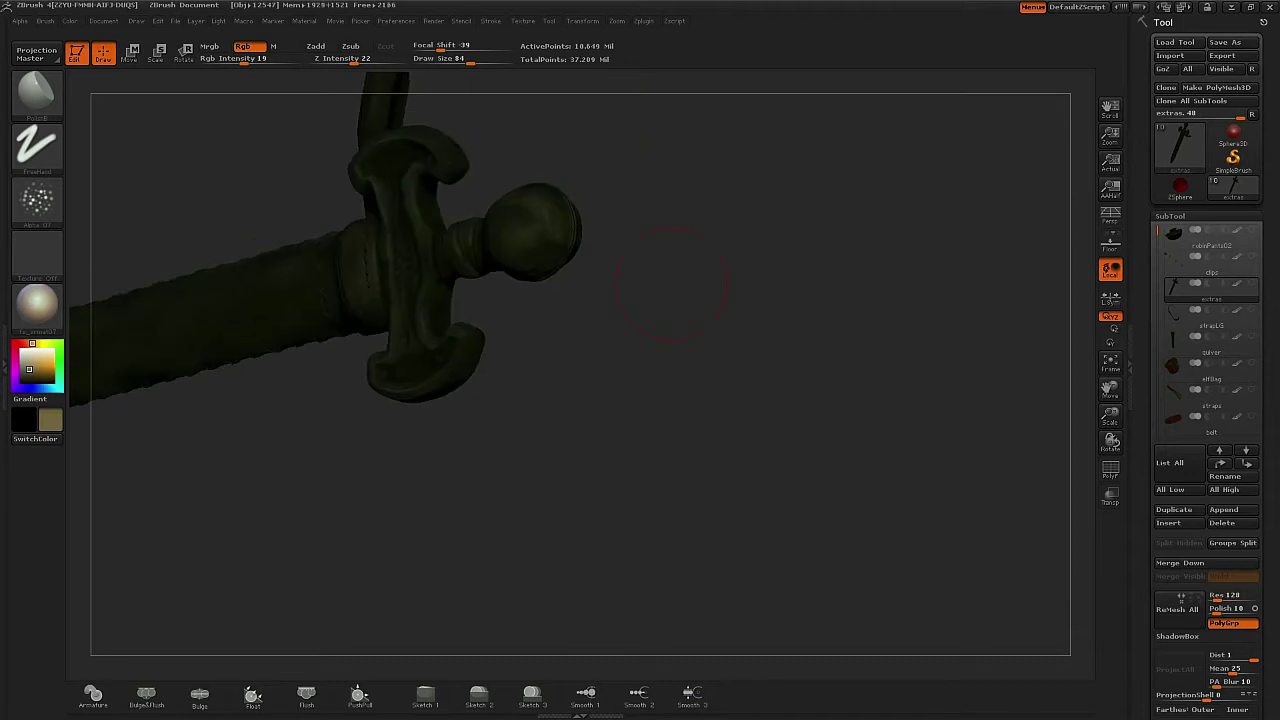
left_click_drag(672, 285, 640, 300)
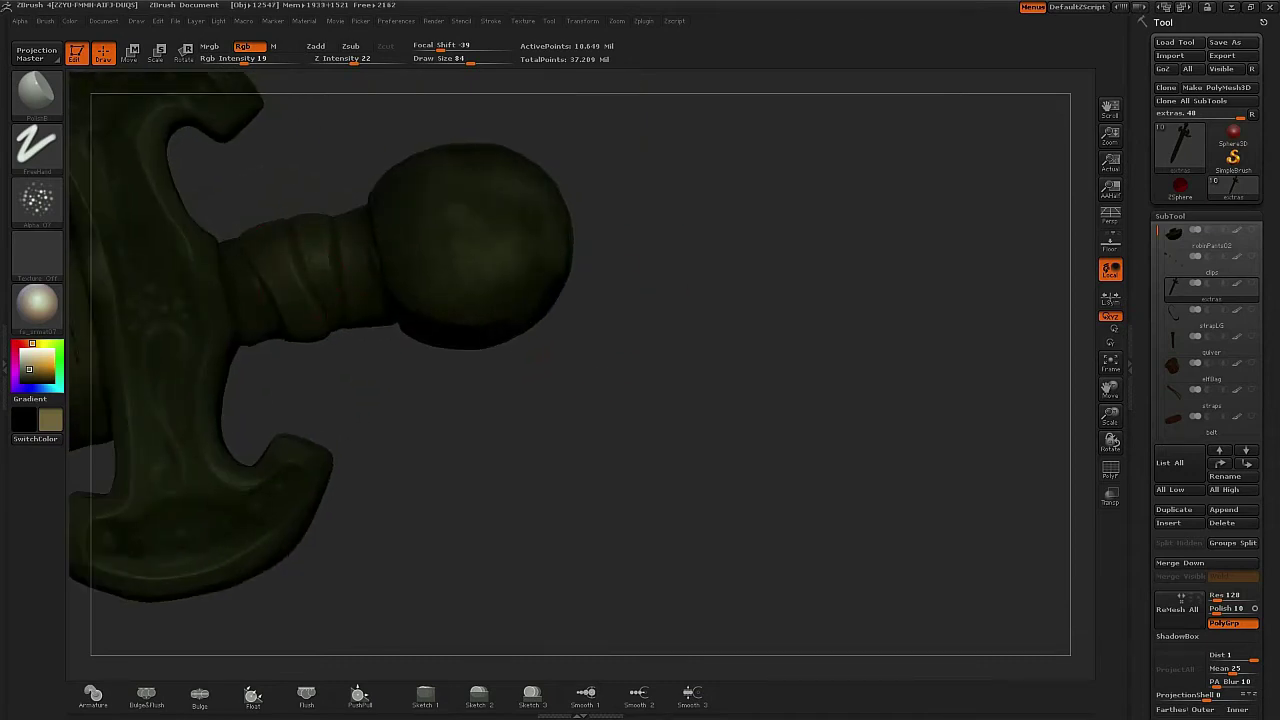
key("bracketleft")
key("bracketleft")
key("bracketleft")
left_click_drag(280, 265, 308, 315)
left_click_drag(307, 258, 315, 280)
- Extend the speckled tan paint around the remaining sides of the grip wrapping
left_click_drag(680, 400, 715, 405)
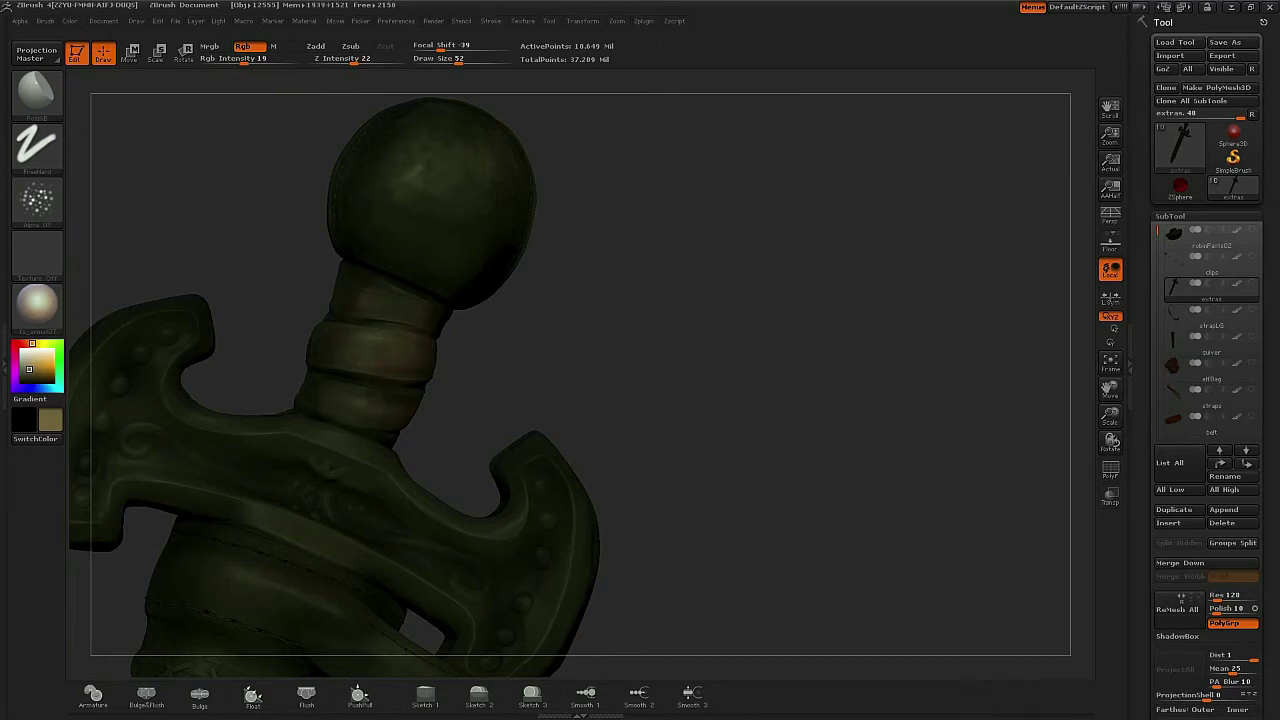
left_click_drag(686, 365, 660, 380)
left_click_drag(563, 290, 640, 292)
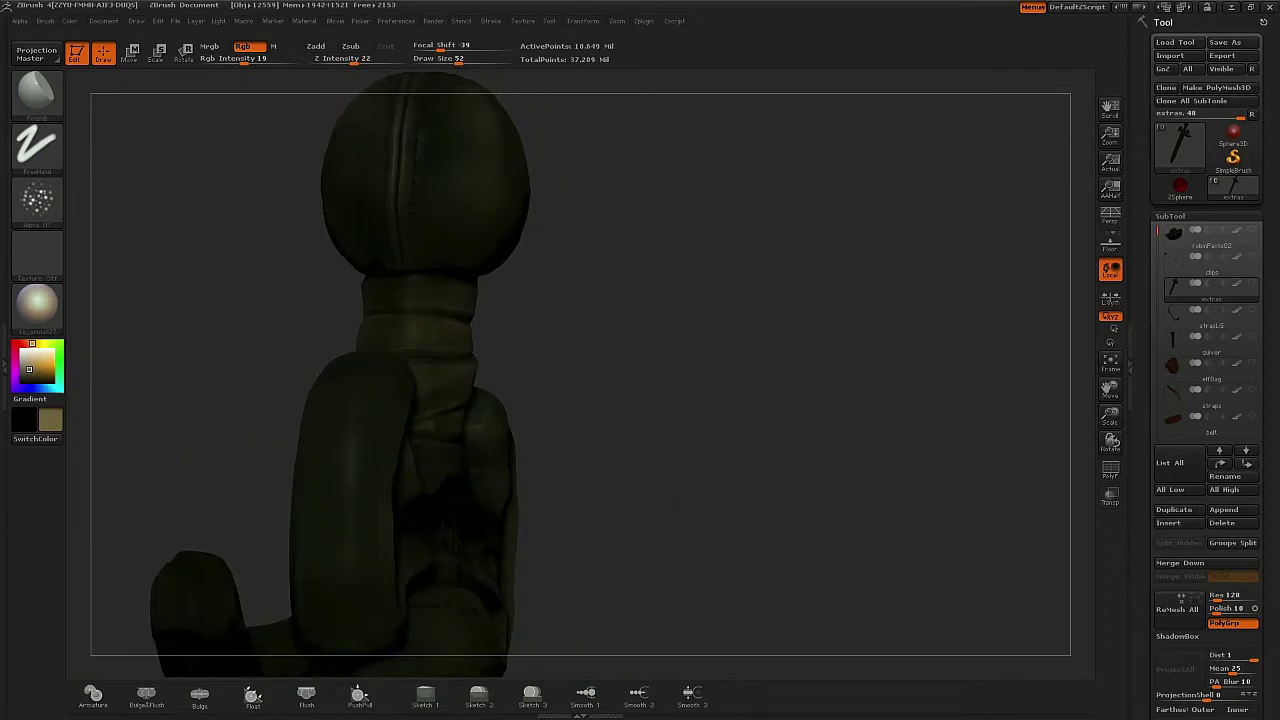
left_click_drag(680, 330, 585, 330)
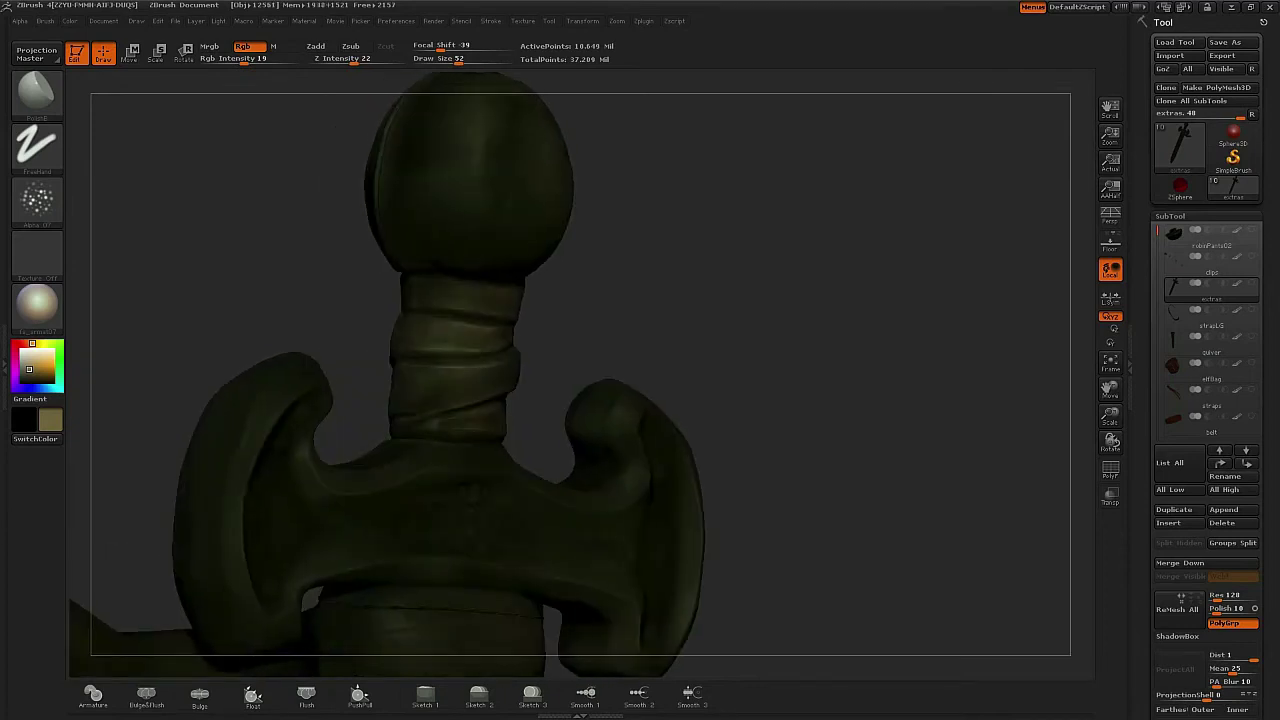
left_click_drag(682, 320, 580, 325)
- Paint greyish-tan streaks around the grip wrapping with Alpha 58 and a draw size of 64
key("bracketright")
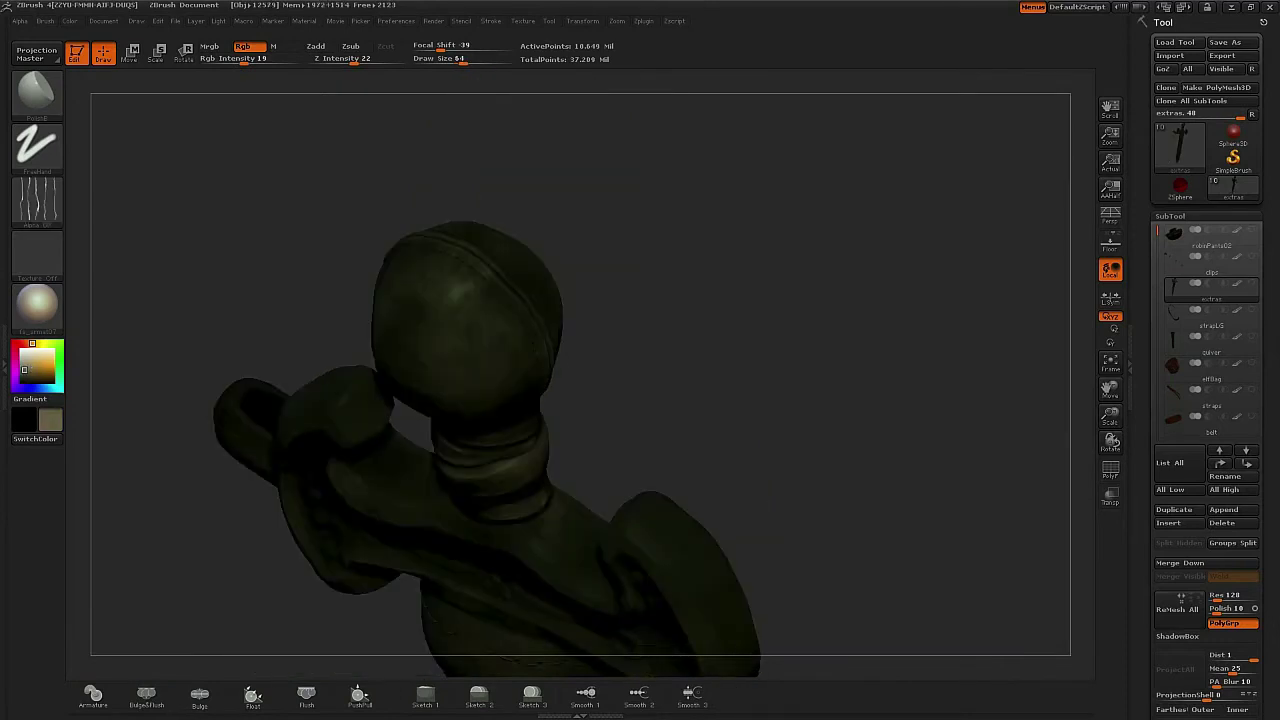
left_click_drag(700, 330, 620, 322)
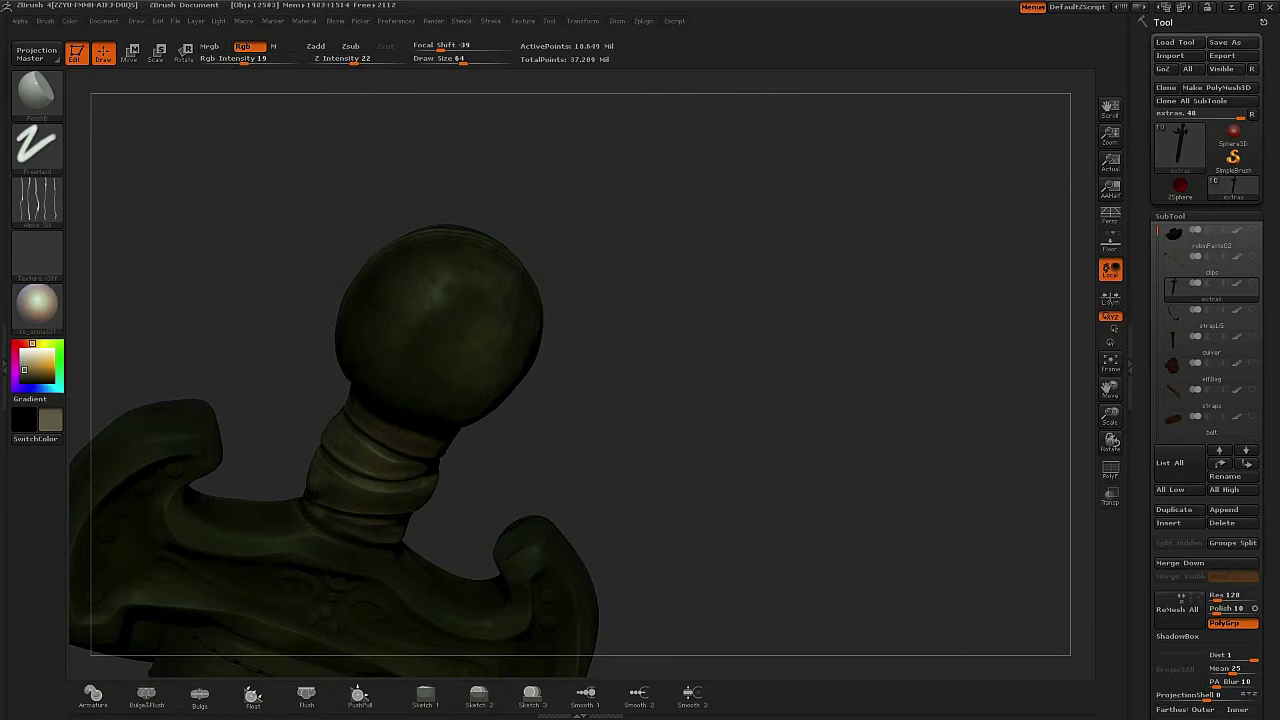
left_click_drag(620, 330, 700, 340)
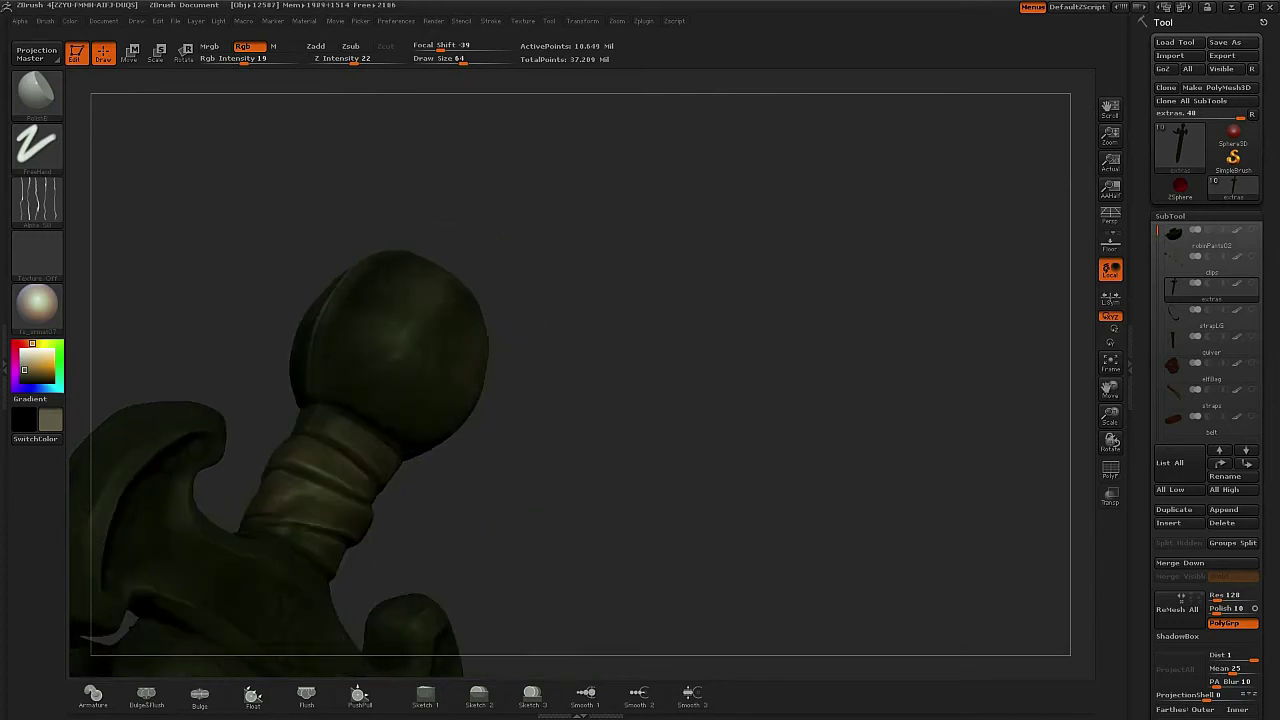
left_click_drag(620, 380, 740, 370)
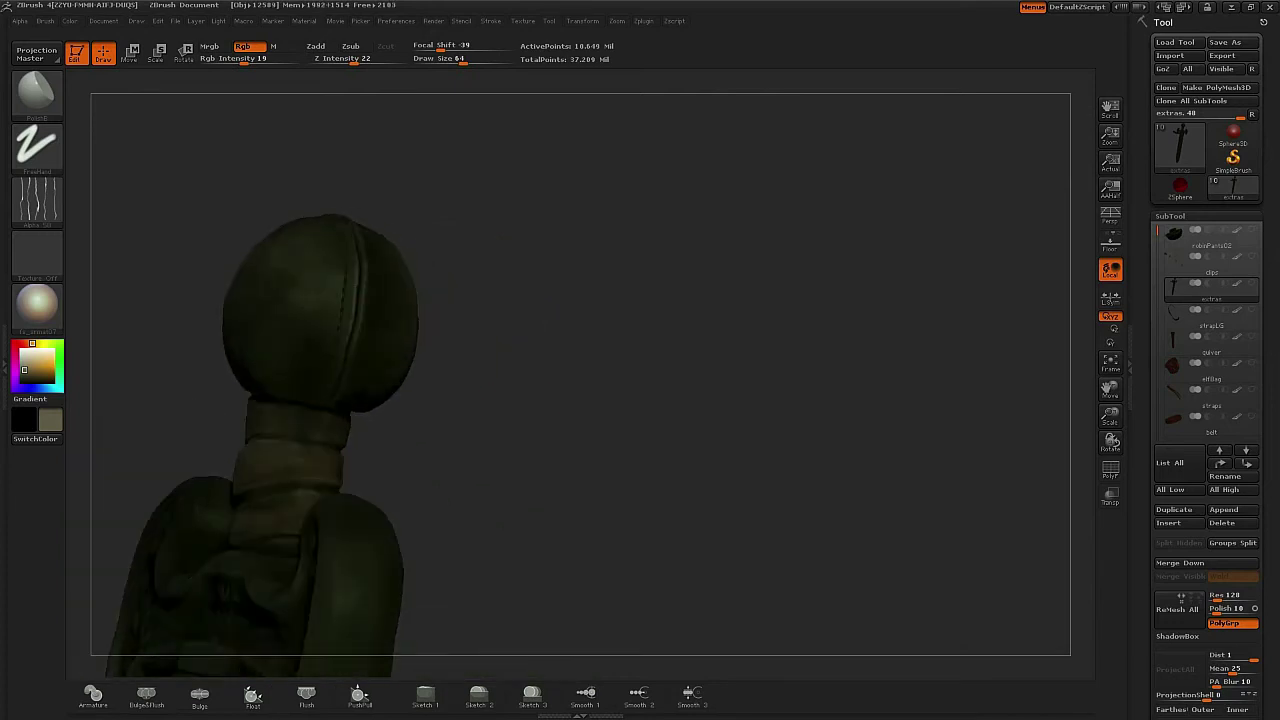
mouse_move(620, 380)
left_mouse_down()
mouse_move(745, 368)
mouse_move(610, 378)
left_mouse_up()
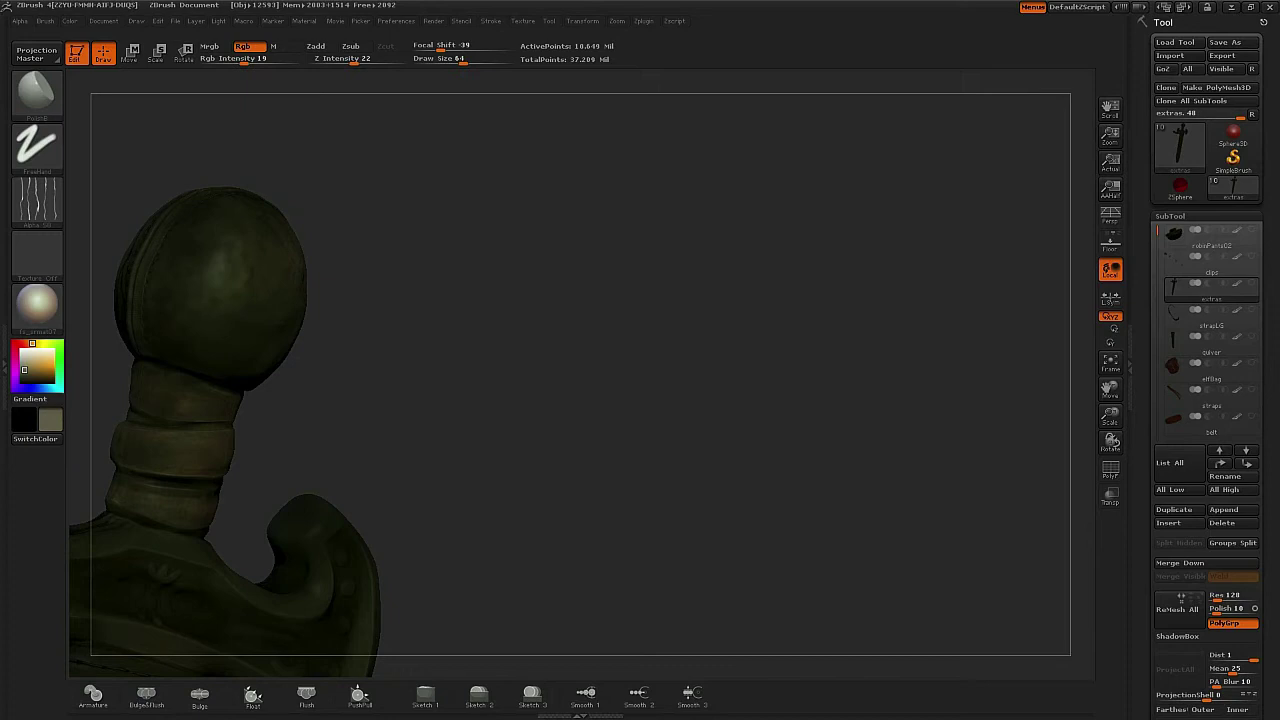
- Brush greyish-tan streaks over the round pommel and highlight its stitched seam from all sides
left_click_drag(495, 325, 655, 285)
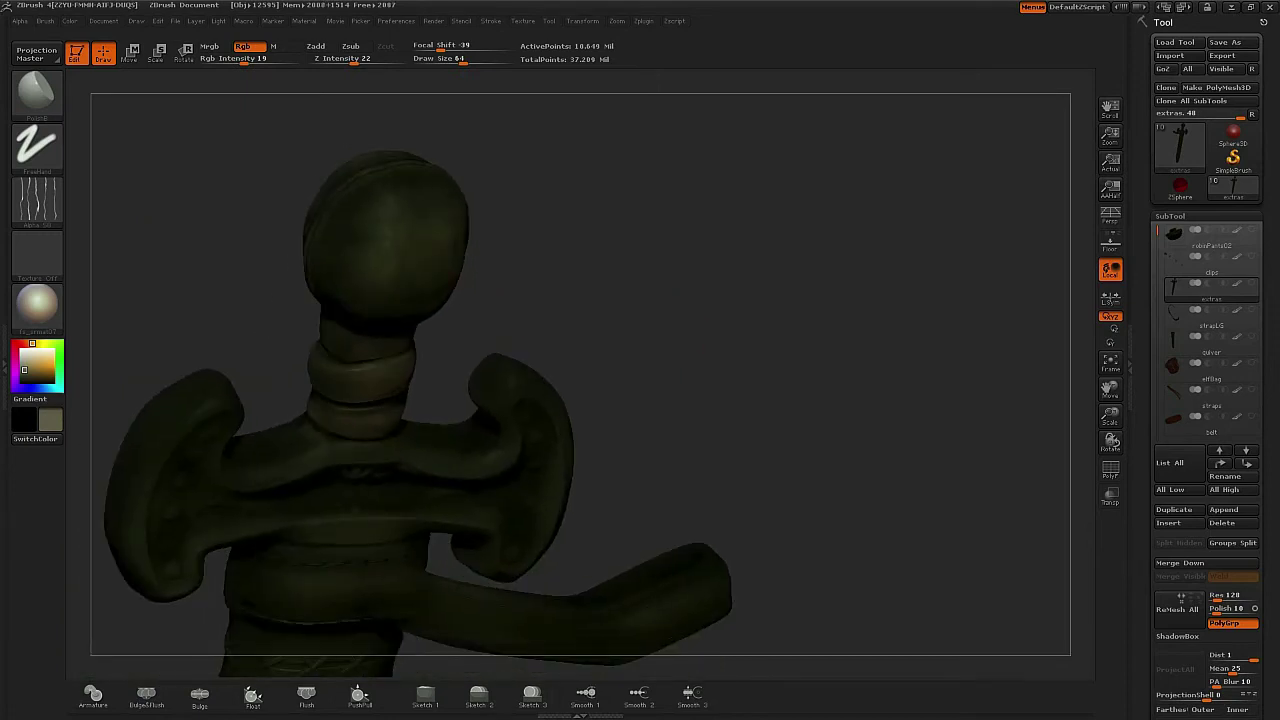
left_click_drag(505, 235, 600, 350)
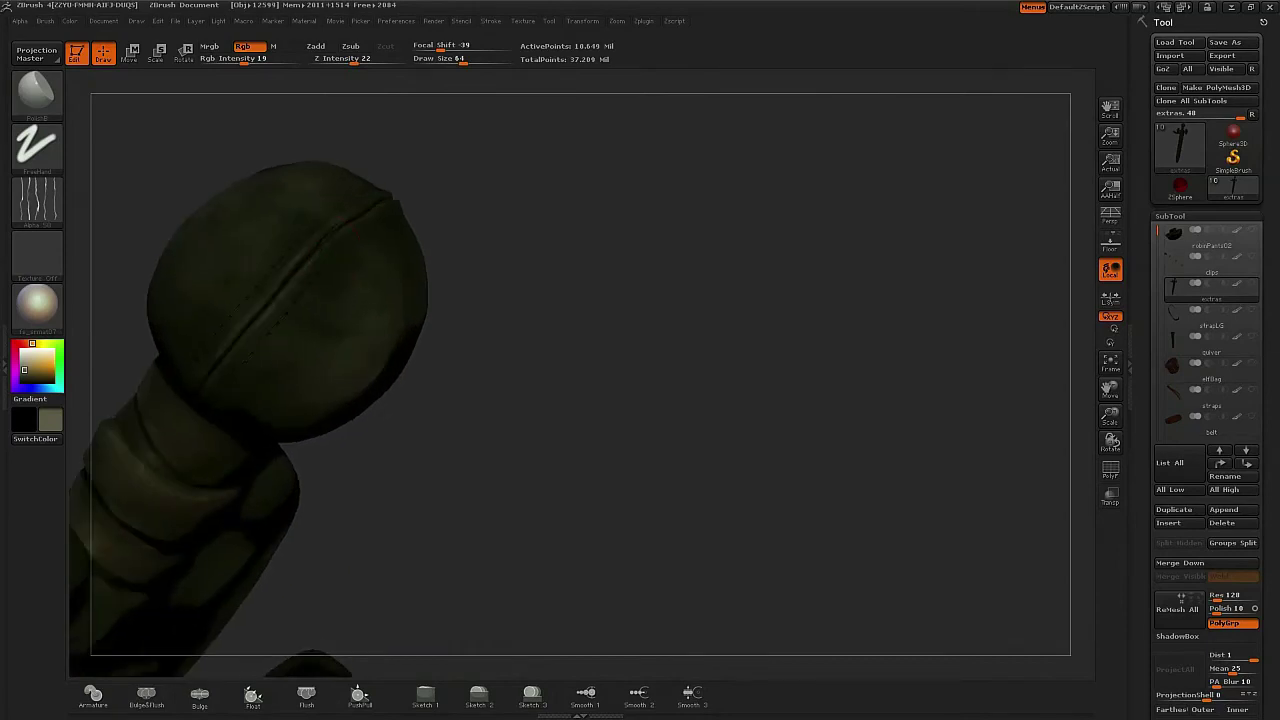
left_click_drag(600, 300, 680, 335)
left_click_drag(620, 520, 560, 420)
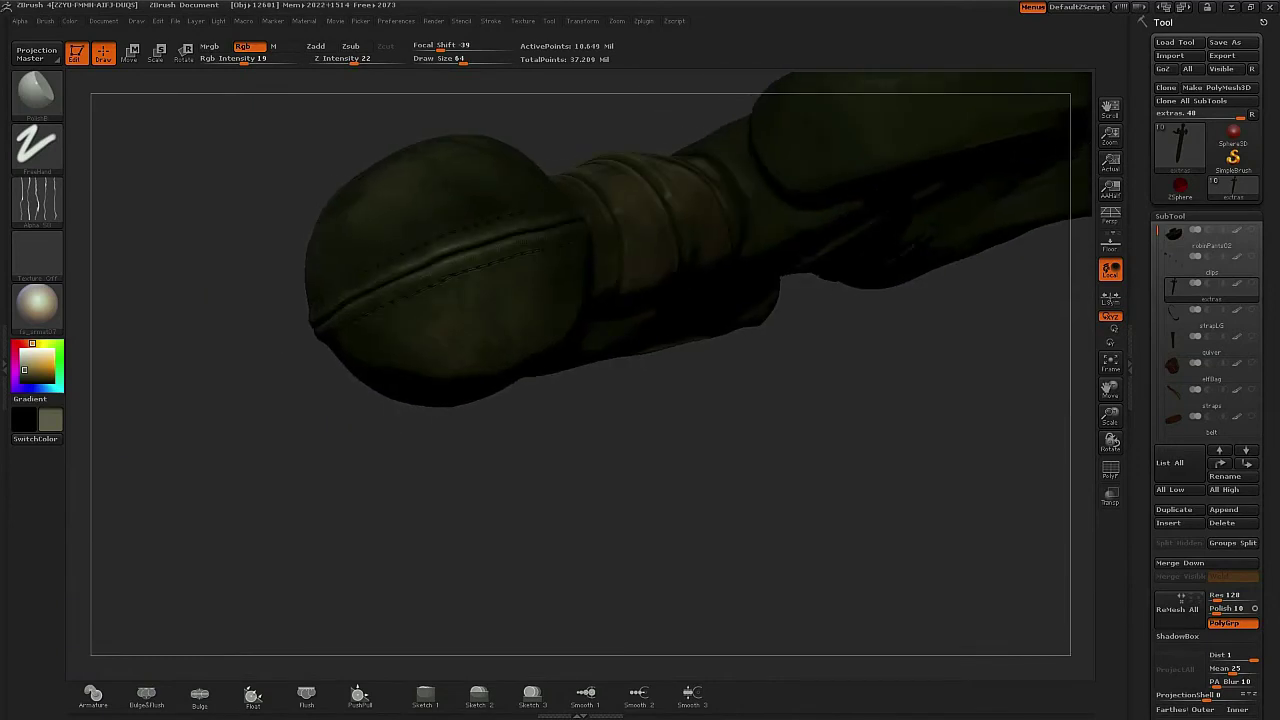
left_click_drag(640, 470, 700, 400)
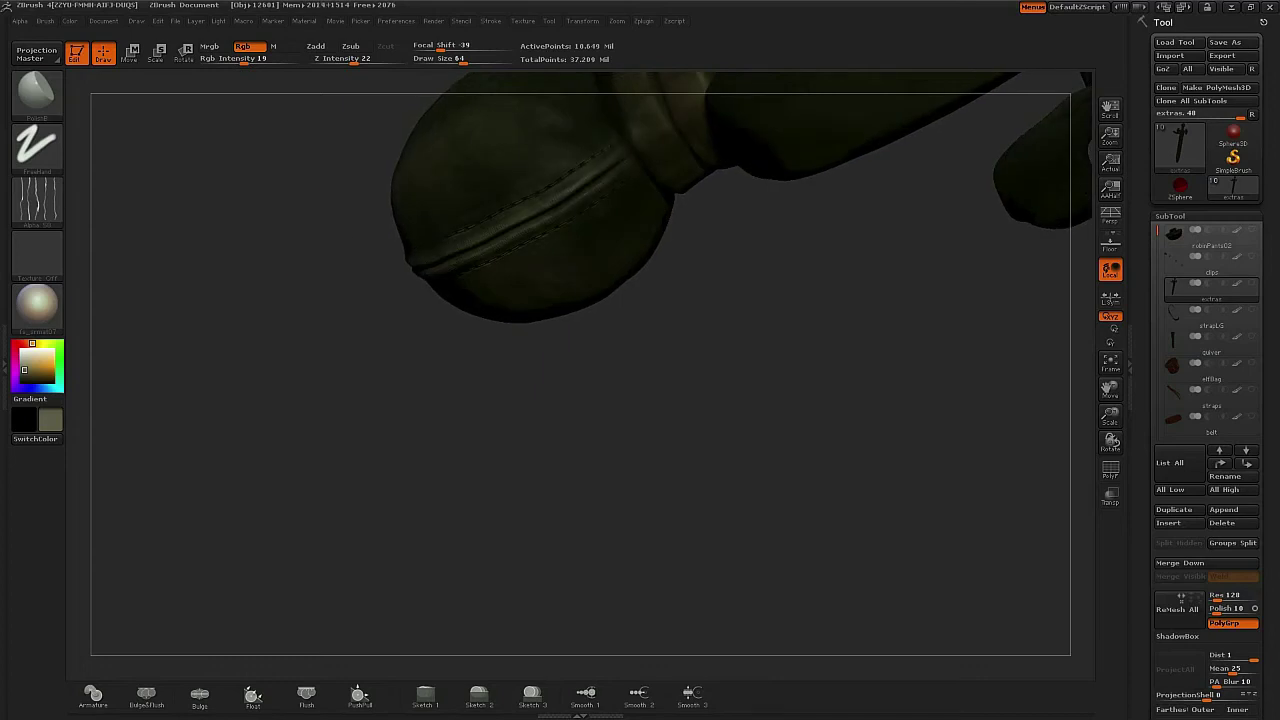
left_click_drag(640, 350, 510, 270)
left_click_drag(610, 350, 750, 350)
left_click_drag(640, 350, 560, 375)
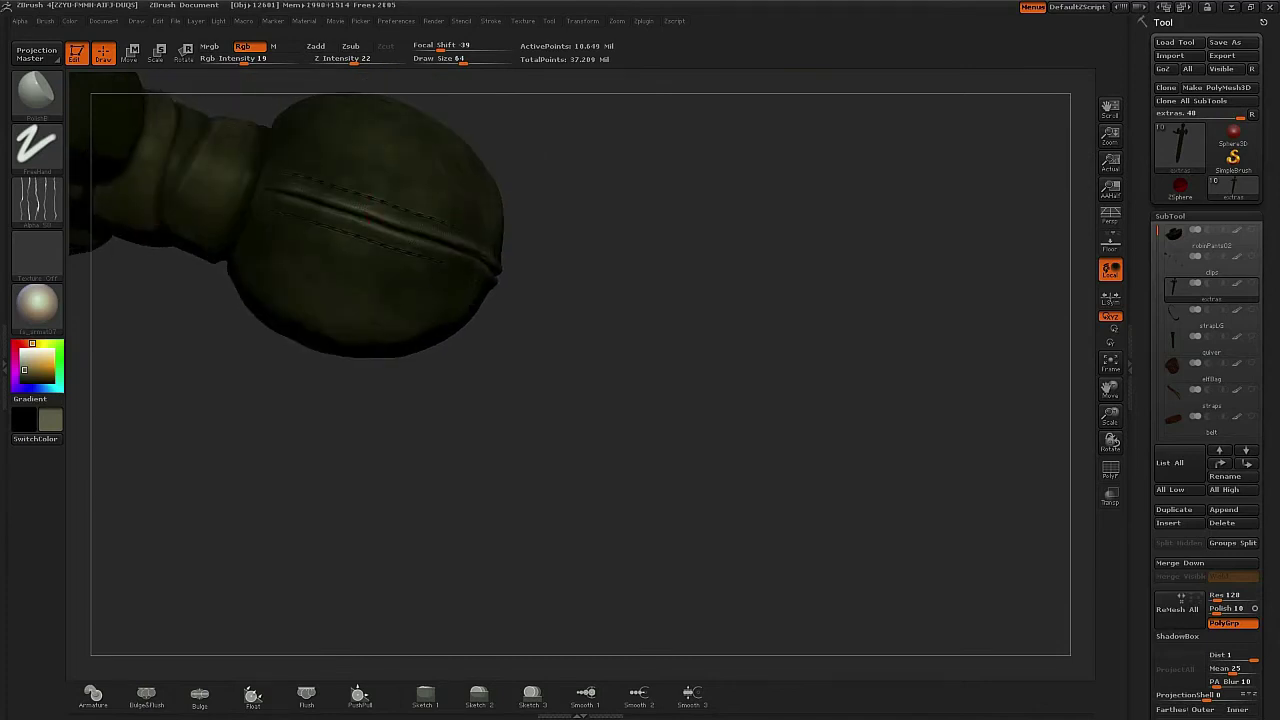
left_click_drag(540, 290, 315, 312, "alt")
left_click_drag(326, 450, 432, 550, "alt")
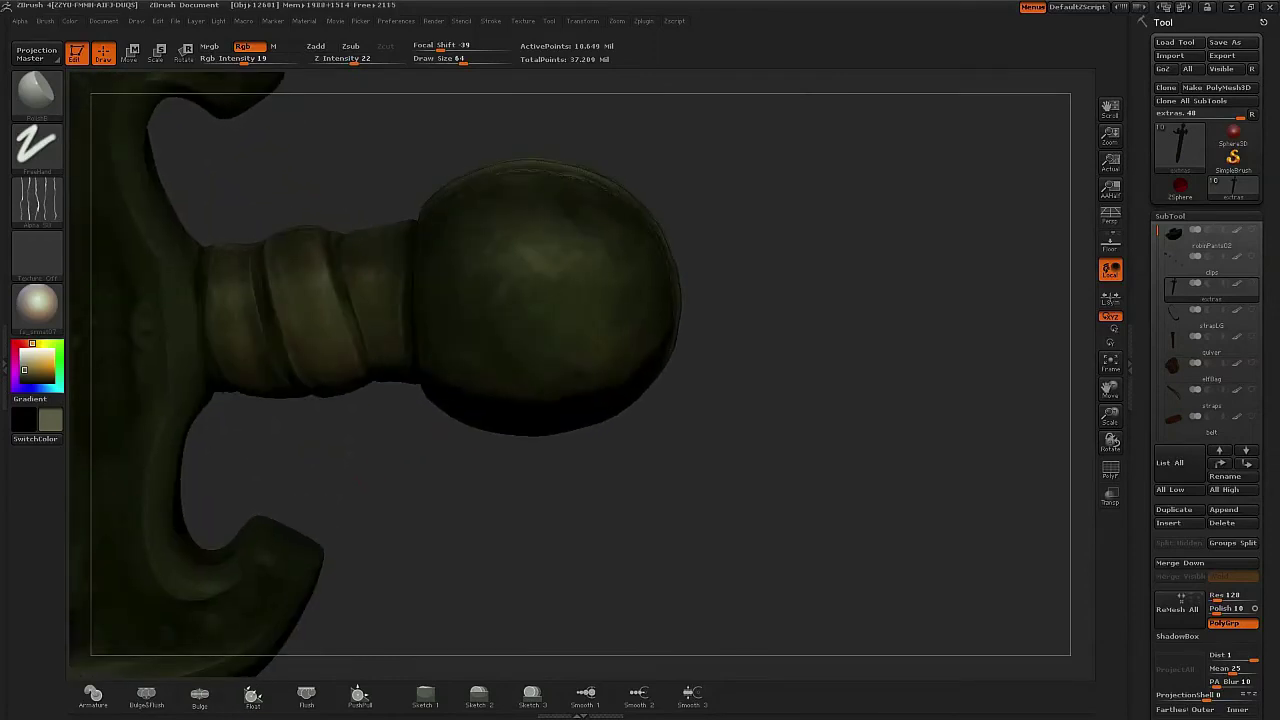
- Strengthen the streaky highlights on the pommel and grip wraps with the RGB intensity set to 30
left_click(254, 61)
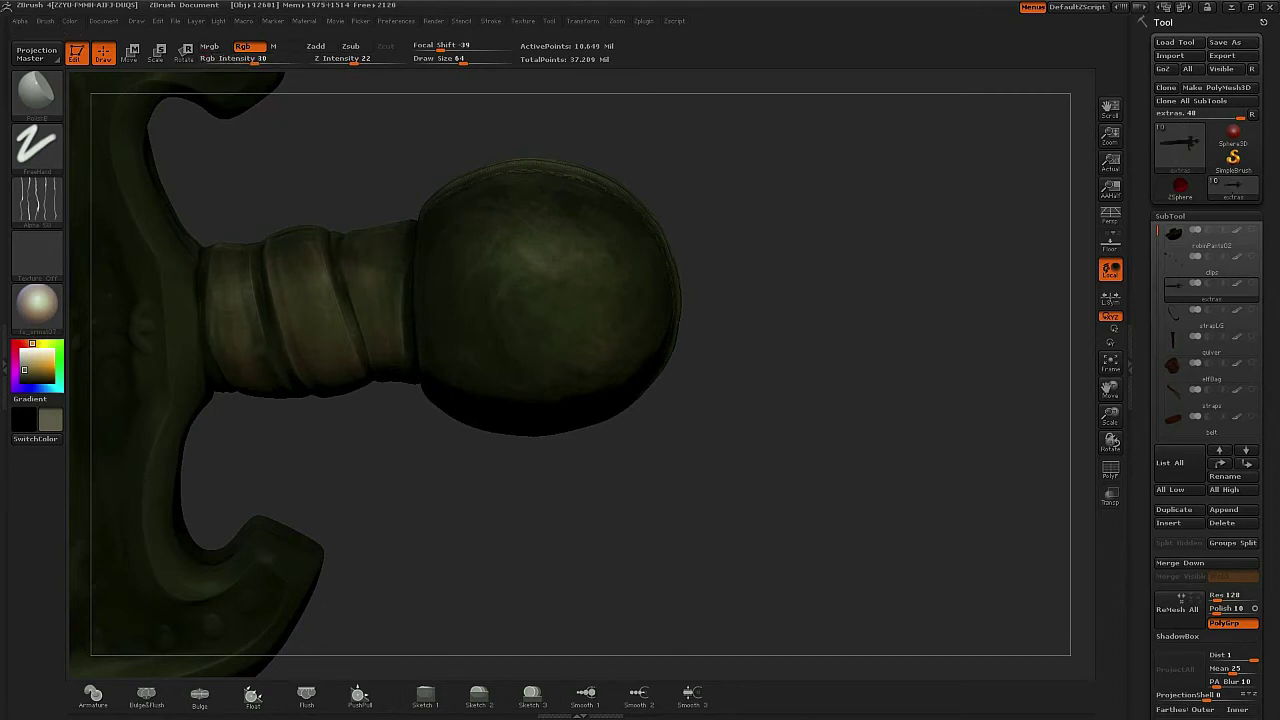
left_click_drag(400, 440, 360, 385)
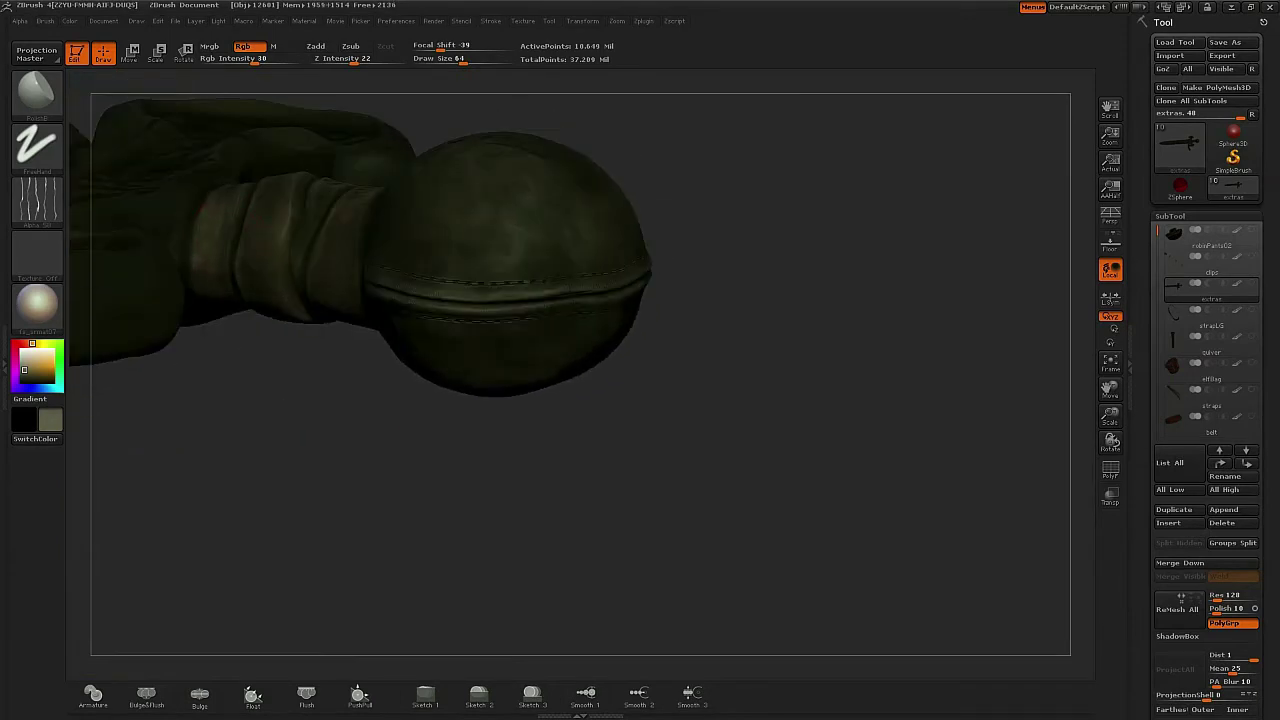
left_click_drag(300, 435, 345, 530)
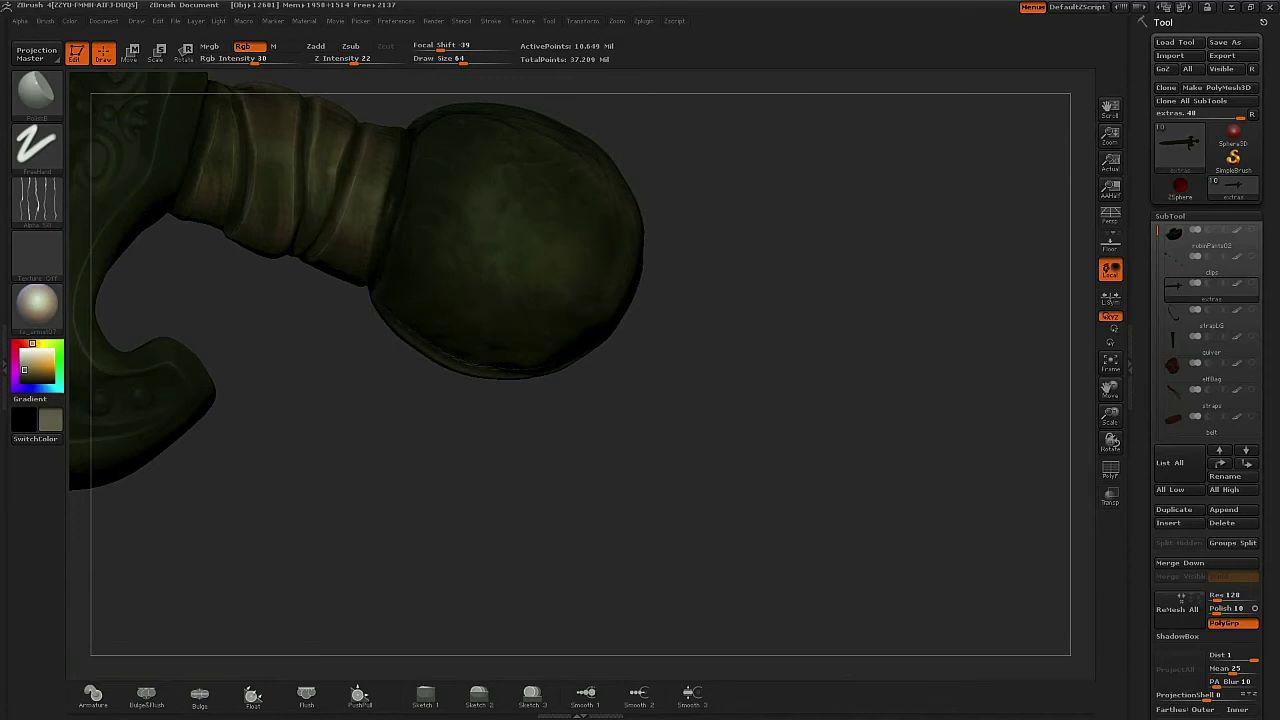
left_click_drag(252, 125, 275, 212)
left_click_drag(211, 142, 204, 174)
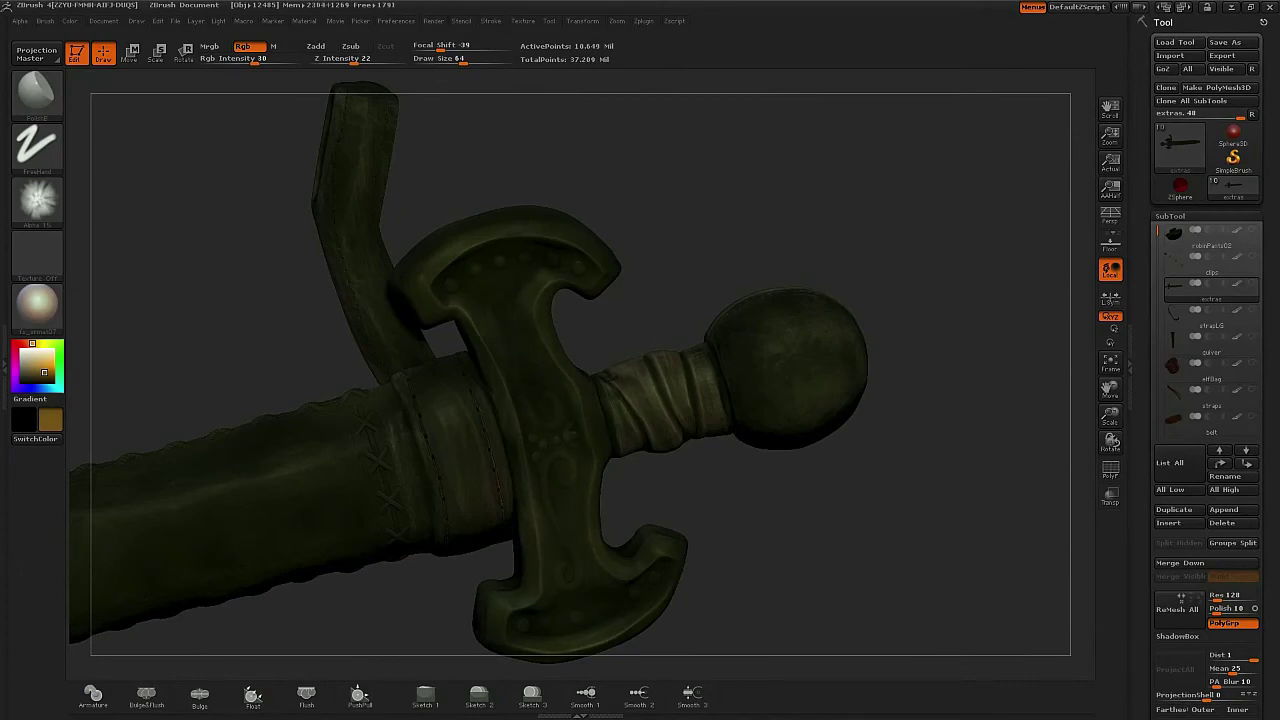
- Tint the crossguard golden brown using the soft Alpha 10 brush at a draw size of 64
left_click_drag(735, 211, 560, 235)
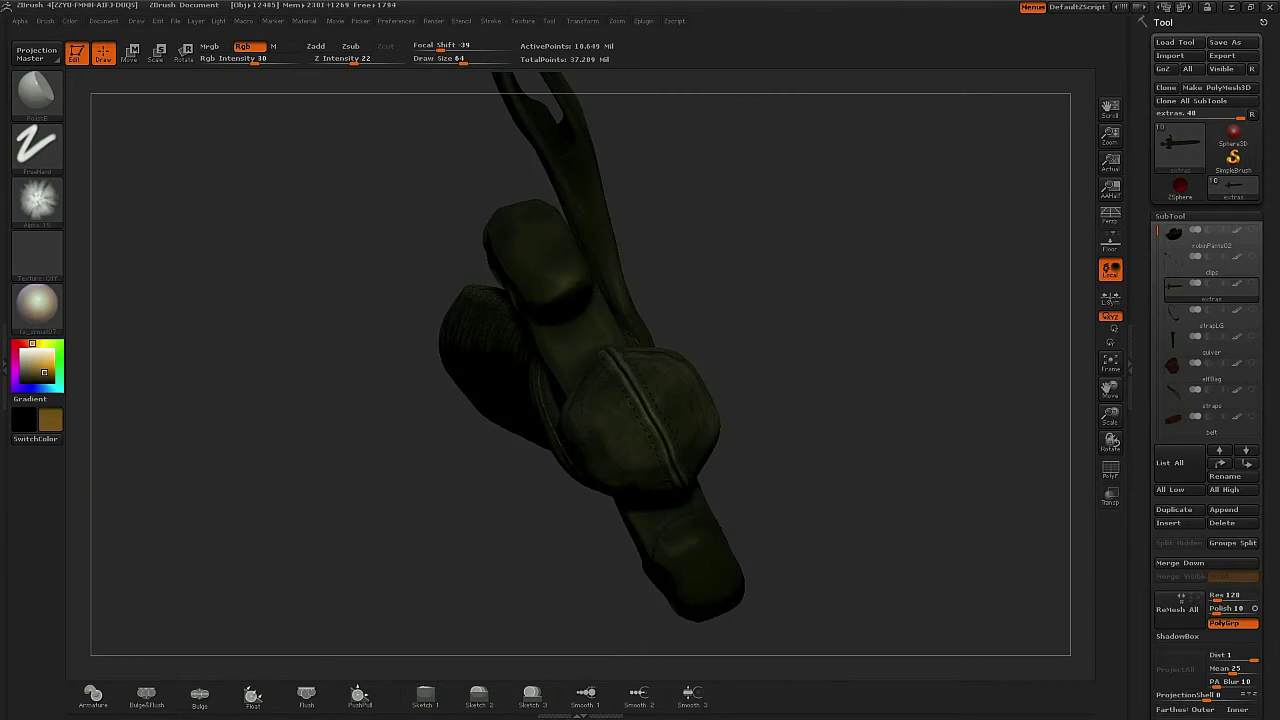
left_click_drag(780, 570, 620, 400)
left_click_drag(515, 328, 477, 480)
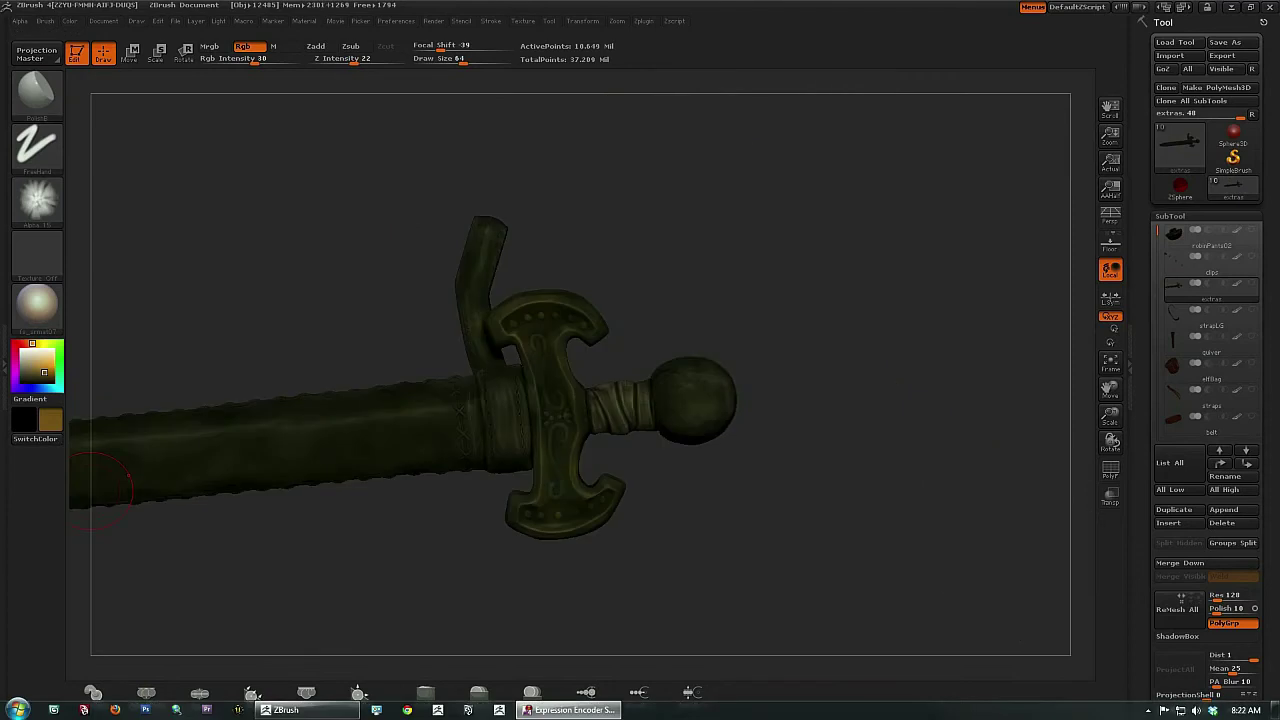
left_click_drag(765, 345, 732, 358)
mouse_move(780, 480)
left_mouse_down("alt")
mouse_move(790, 540)
mouse_move(755, 560)
left_mouse_up("alt")
- Paint golden-brown highlights along the crossguard's raised edges and curled ends with a draw size of 36
left_click(38, 373)
key("bracketleft")
key("bracketleft")
key("bracketleft")
left_click_drag(546, 199, 568, 205)
mouse_move(690, 245)
left_mouse_down()
mouse_move(745, 225)
mouse_move(680, 240)
left_mouse_up()
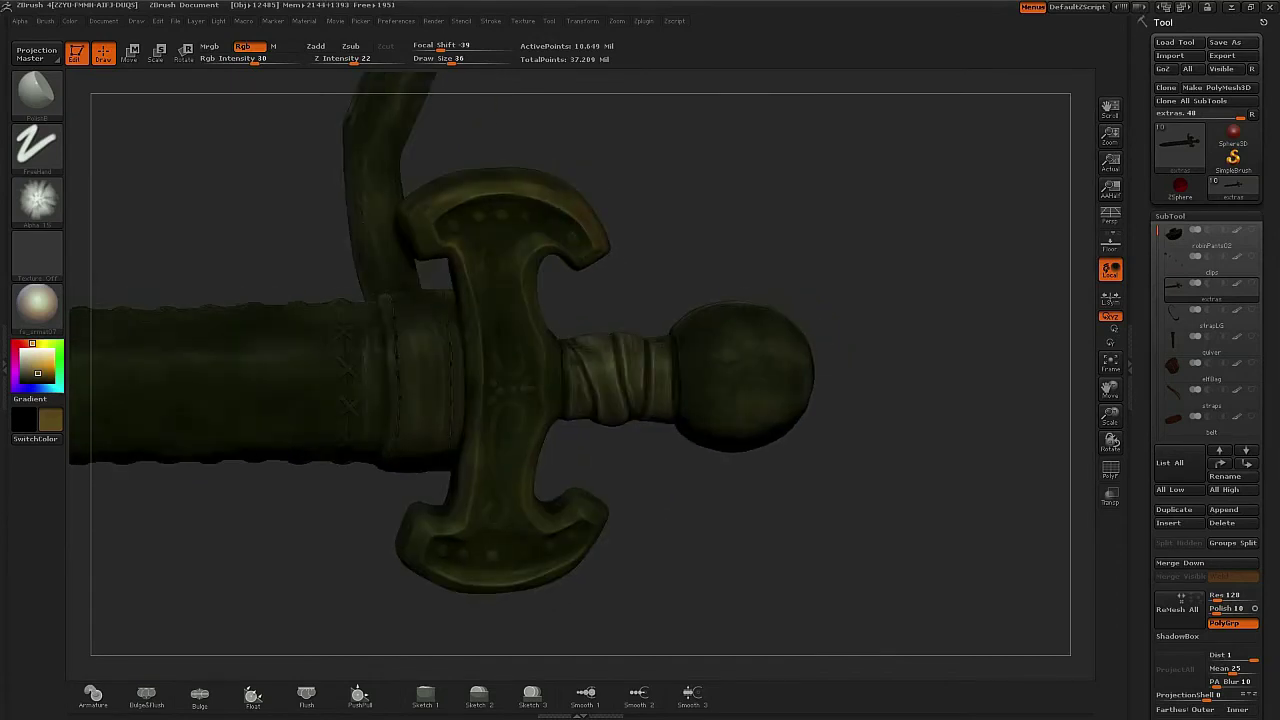
left_click_drag(525, 250, 530, 317)
left_click_drag(650, 265, 685, 255)
left_click_drag(607, 497, 623, 506)
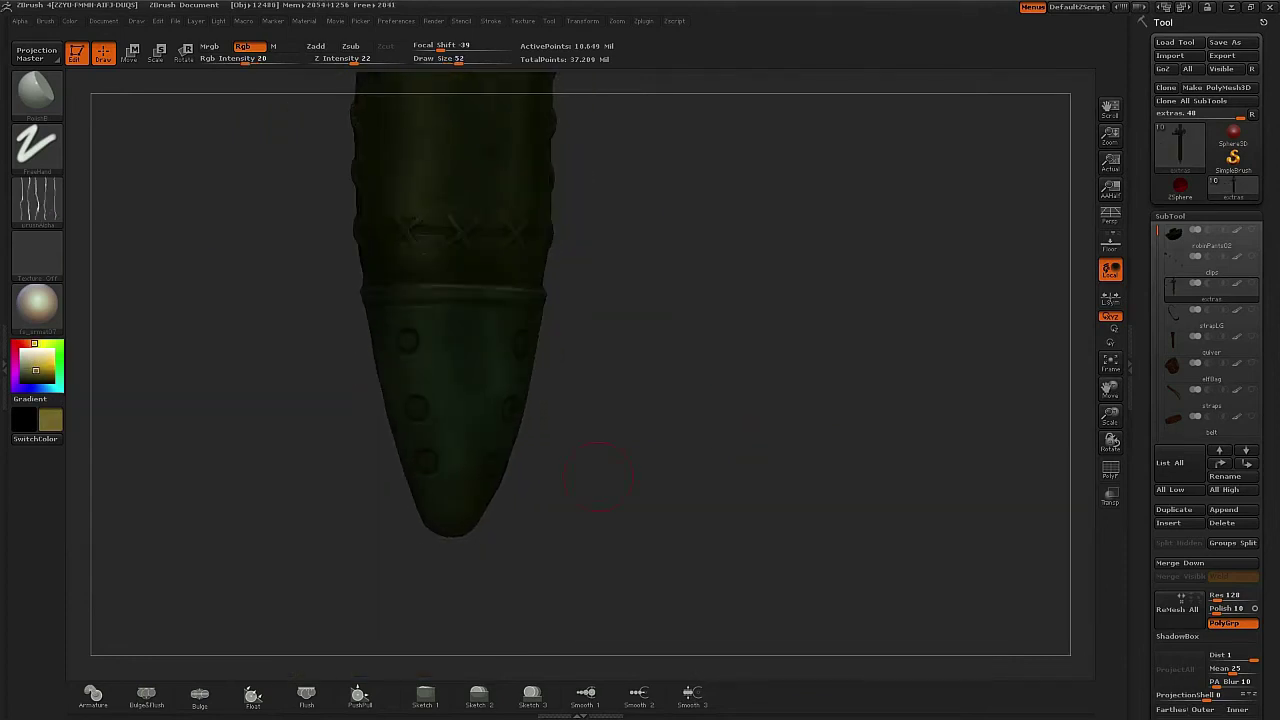
- Brush subtle golden-brown streaks over the scabbard's riveted tip with the streaky alpha at a draw size of 52
left_click_drag(32, 367, 37, 371)
left_click(38, 202)
left_click(481, 215)
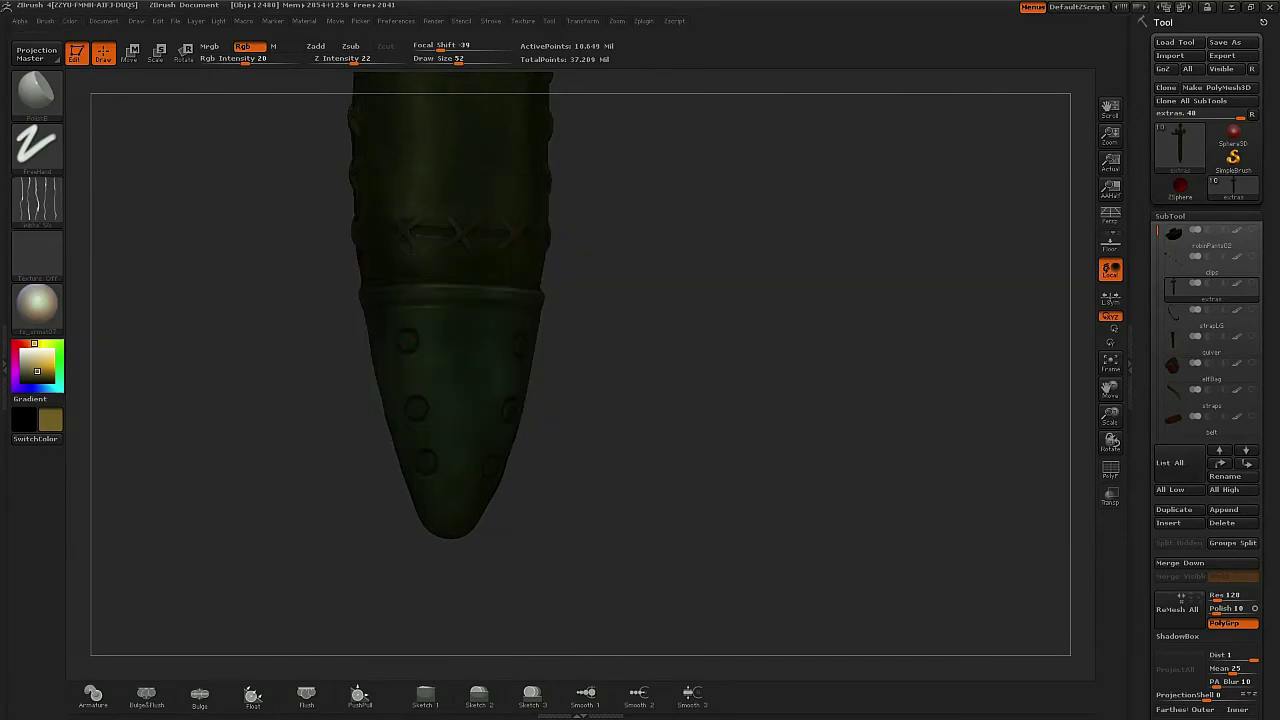
left_click_drag(370, 365, 390, 428)
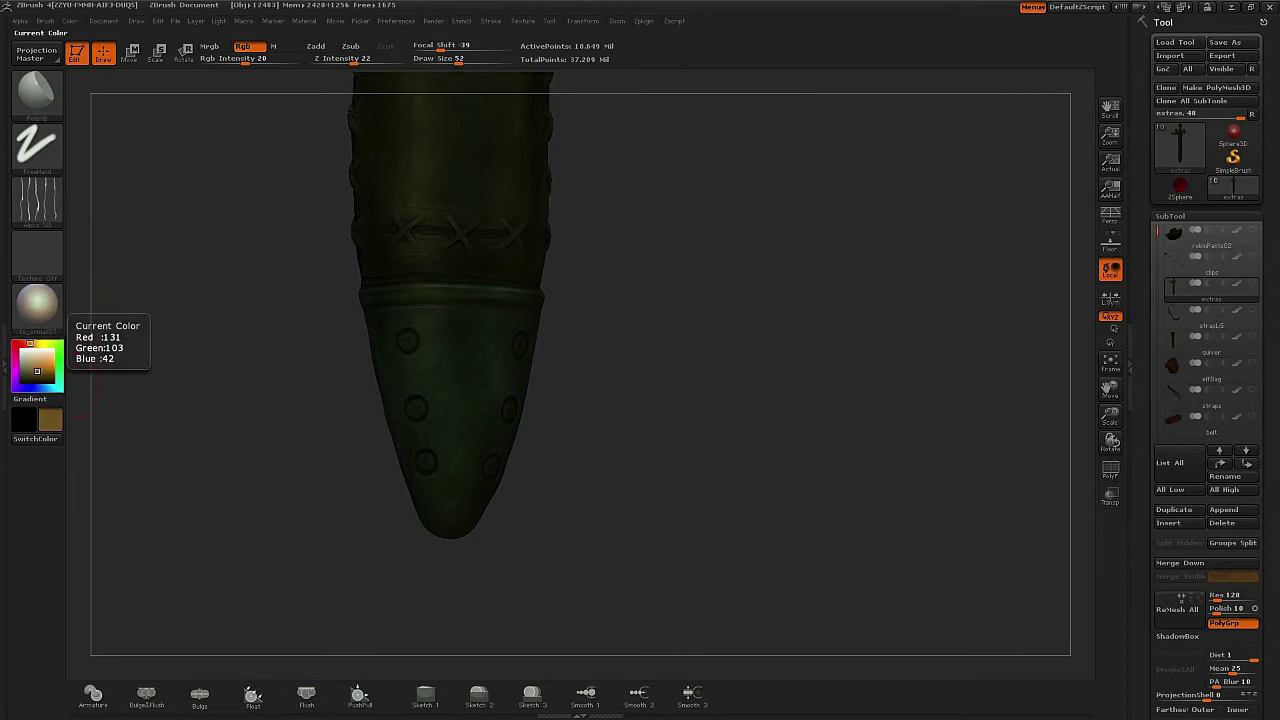
- Tint the rivets and the raised rim of the scabbard tip reddish brown, reducing the draw size to 28
left_click(43, 374)
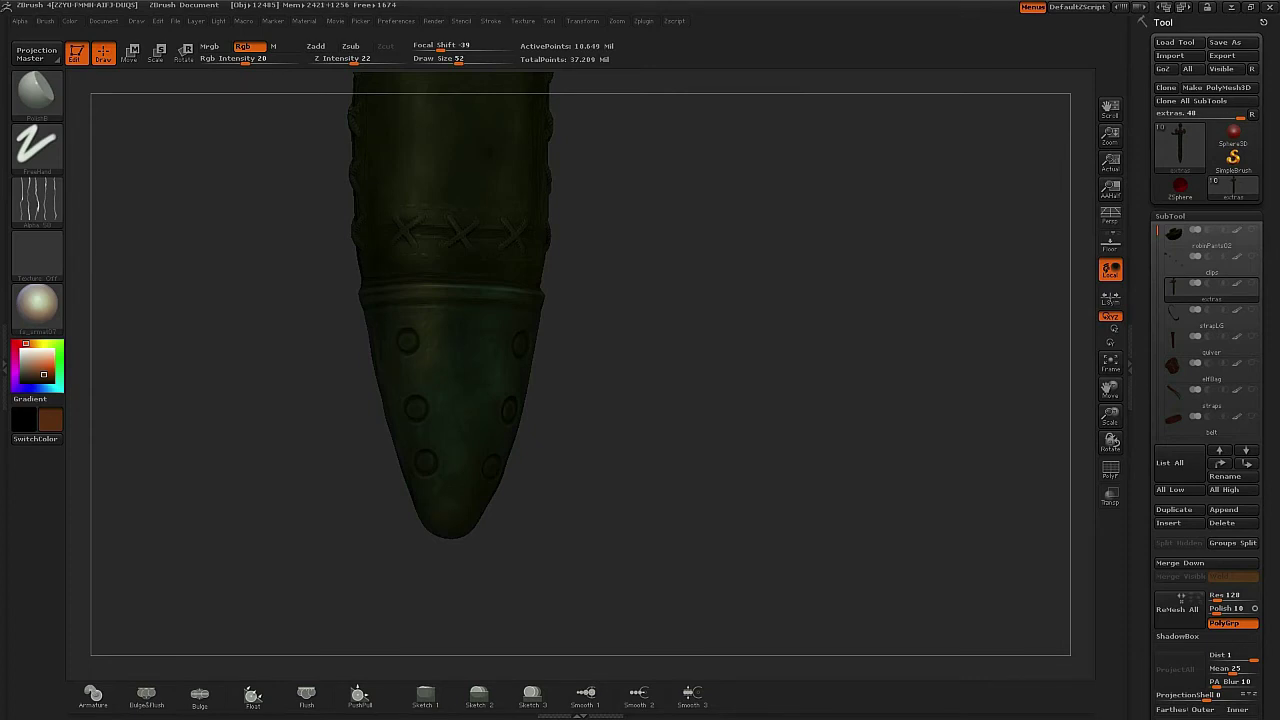
left_click_drag(700, 400, 900, 430)
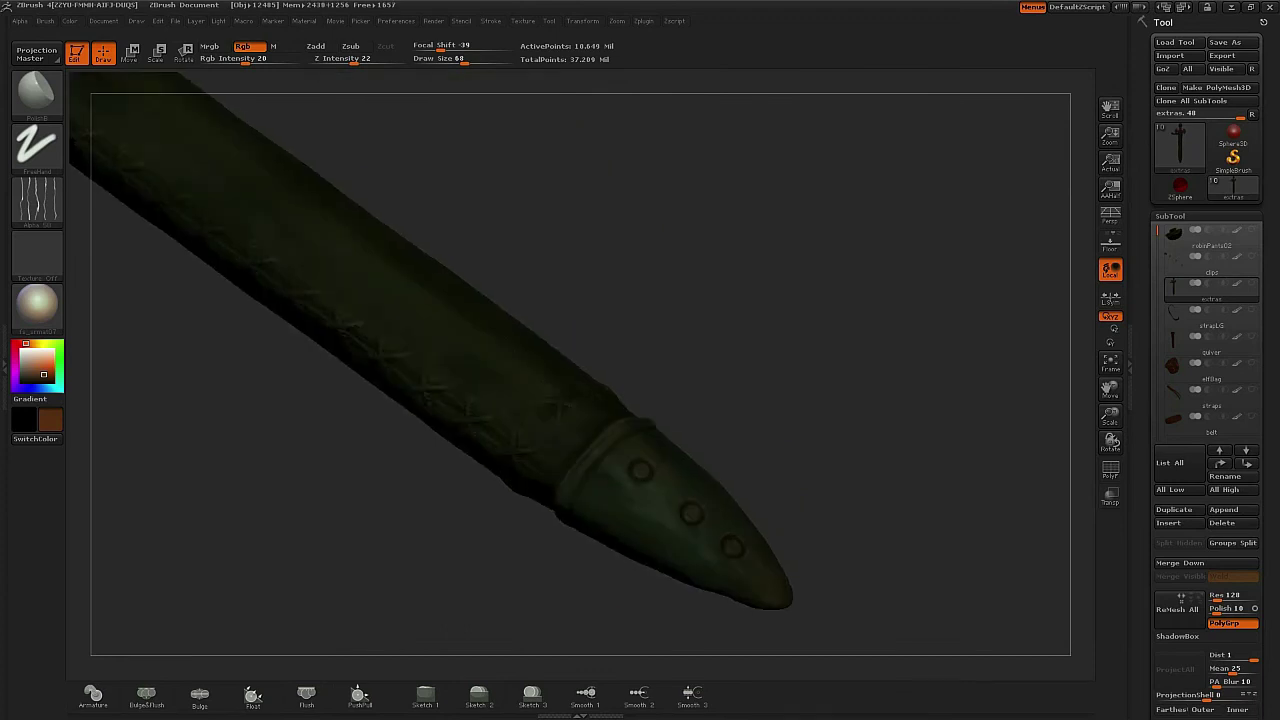
mouse_move(800, 368)
left_mouse_down()
mouse_move(872, 415)
mouse_move(885, 450)
left_mouse_up()
key("bracketleft")
key("bracketleft")
key("bracketleft")
key("bracketleft")
key("bracketleft")
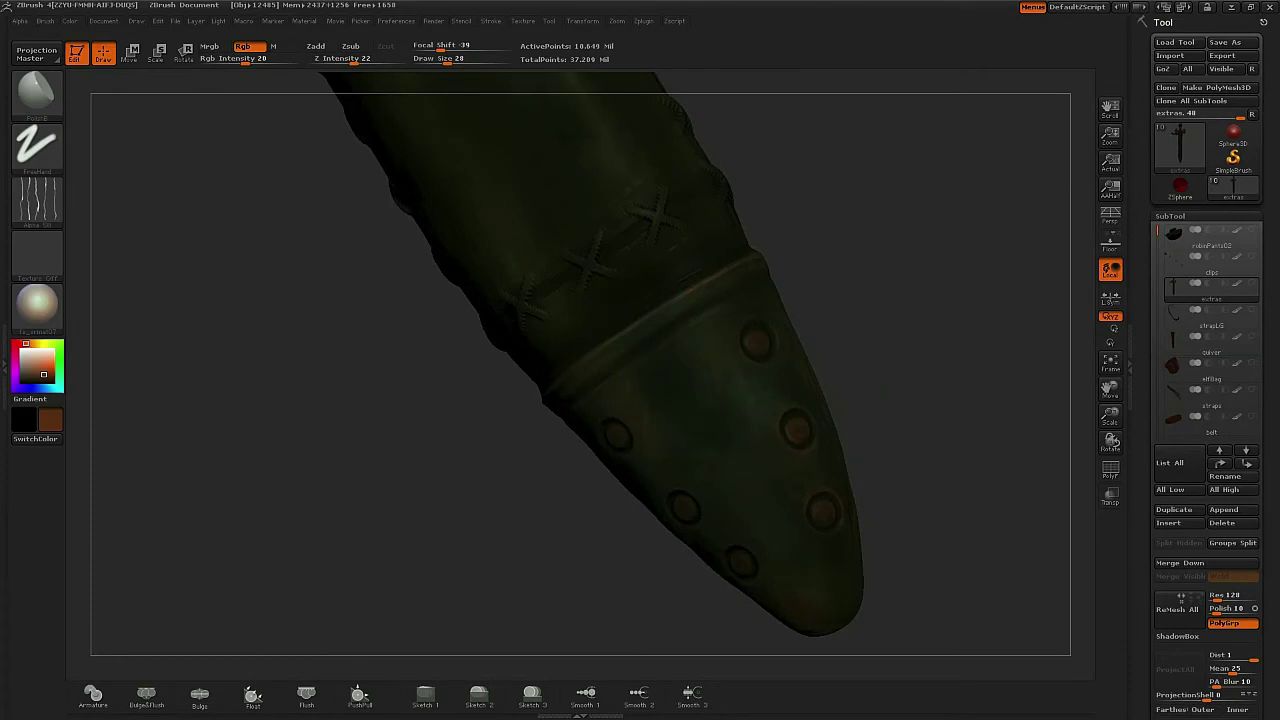
- Paint light tan highlights on the scabbard tip's raised rim and rivets from all sides at a draw size of 28
left_click(30, 364)
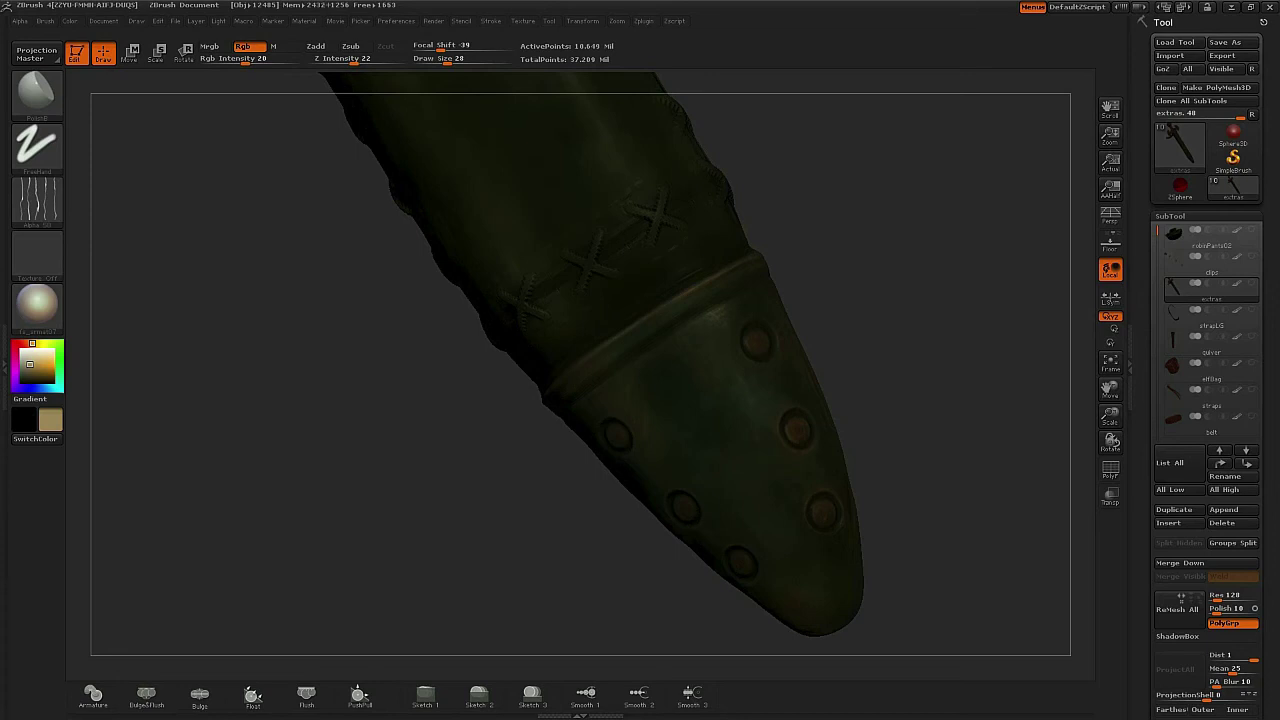
left_click_drag(694, 288, 724, 273)
left_click_drag(814, 533, 832, 533)
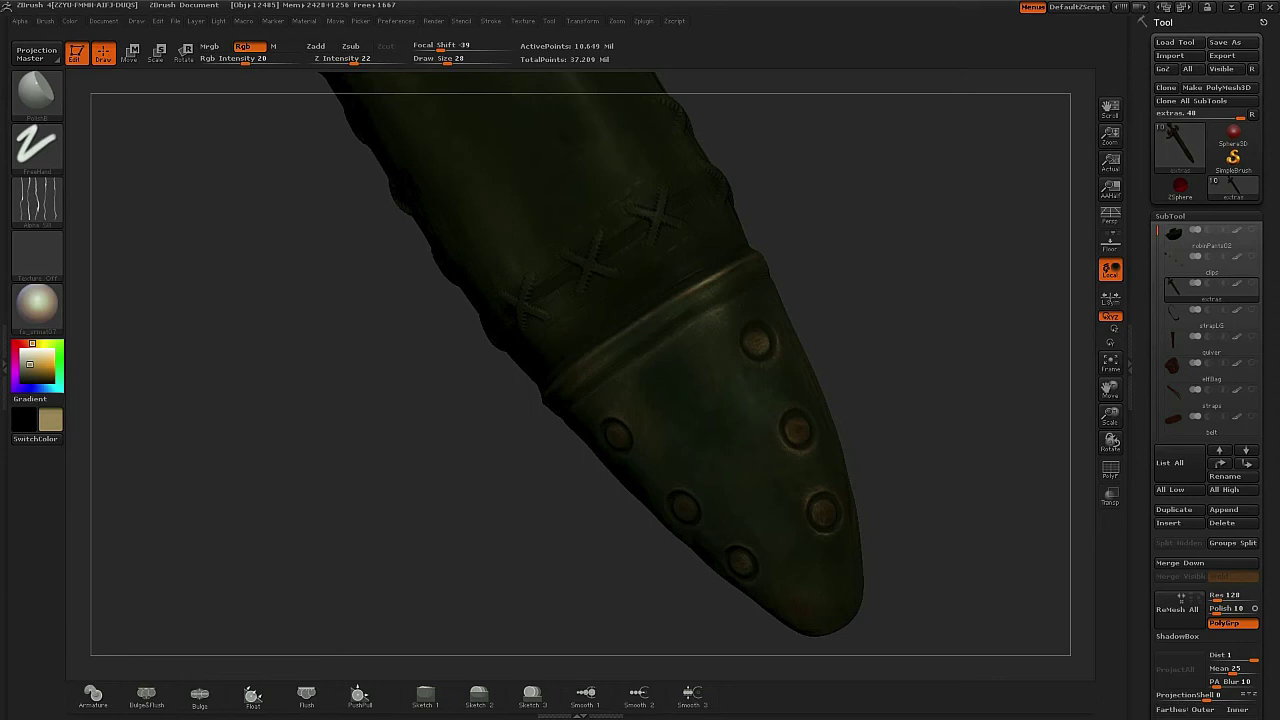
left_click_drag(930, 400, 1040, 415)
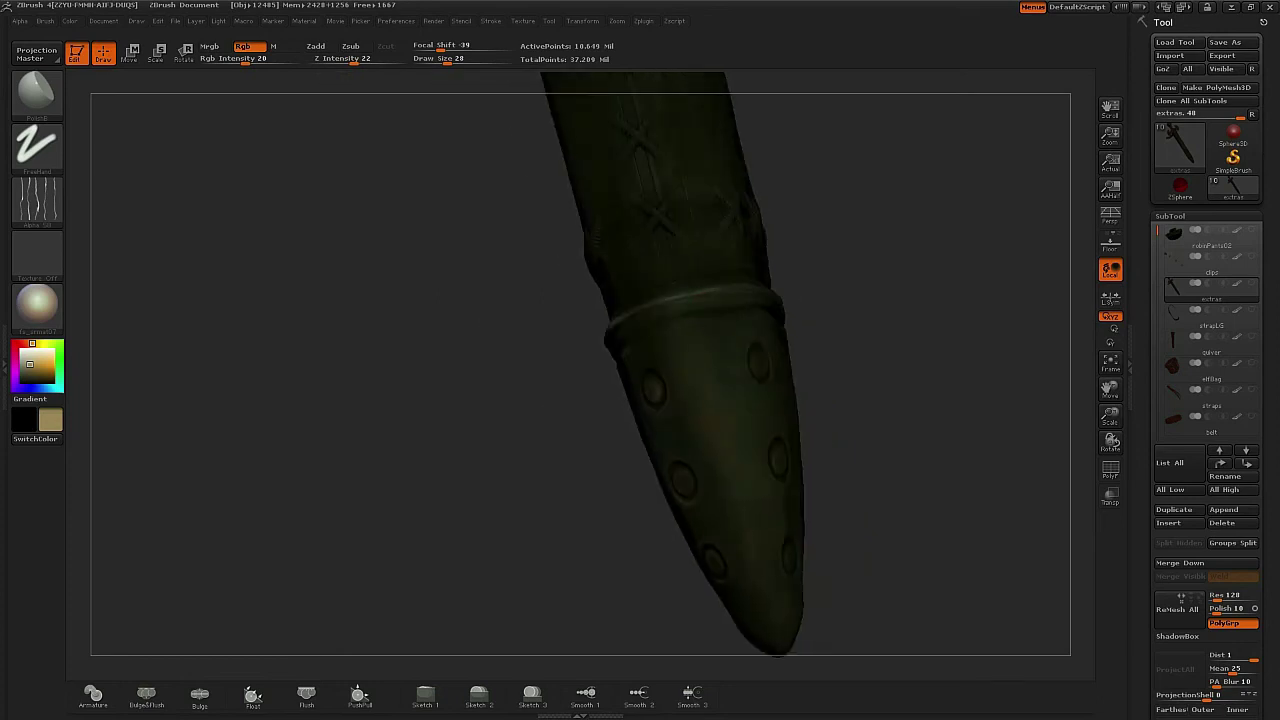
left_click_drag(870, 450, 650, 375)
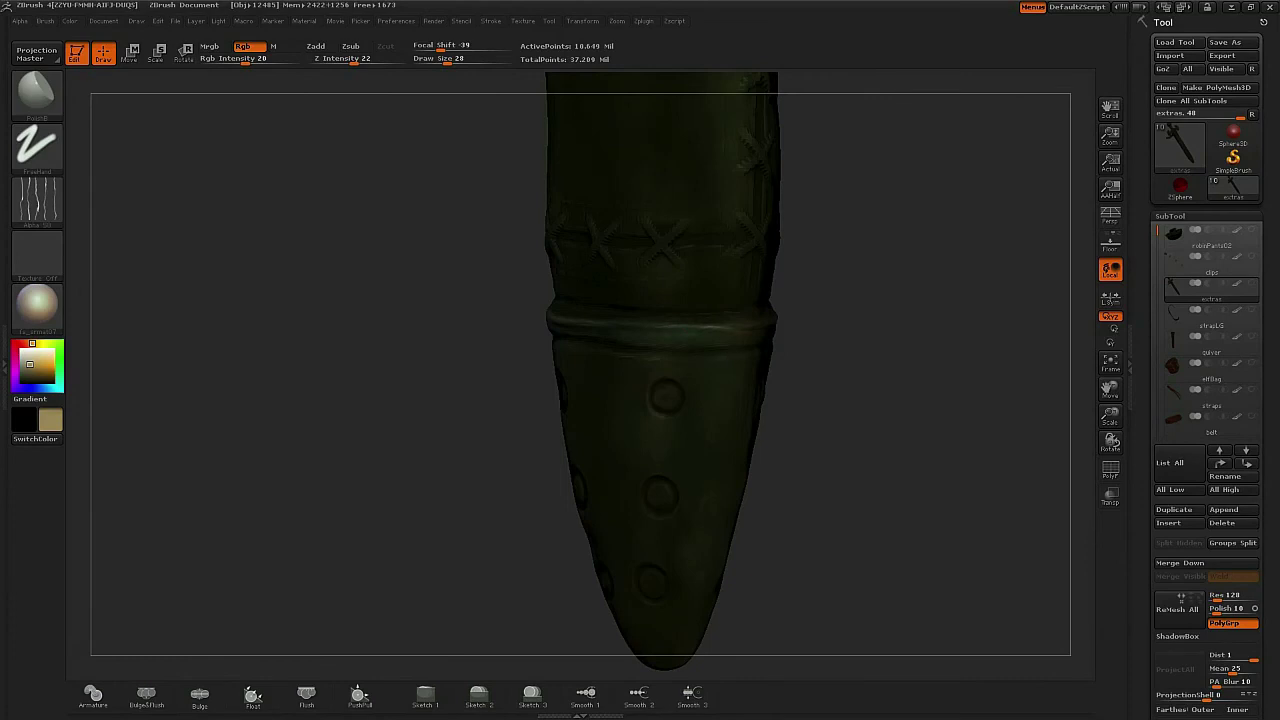
left_click_drag(807, 552, 730, 550)
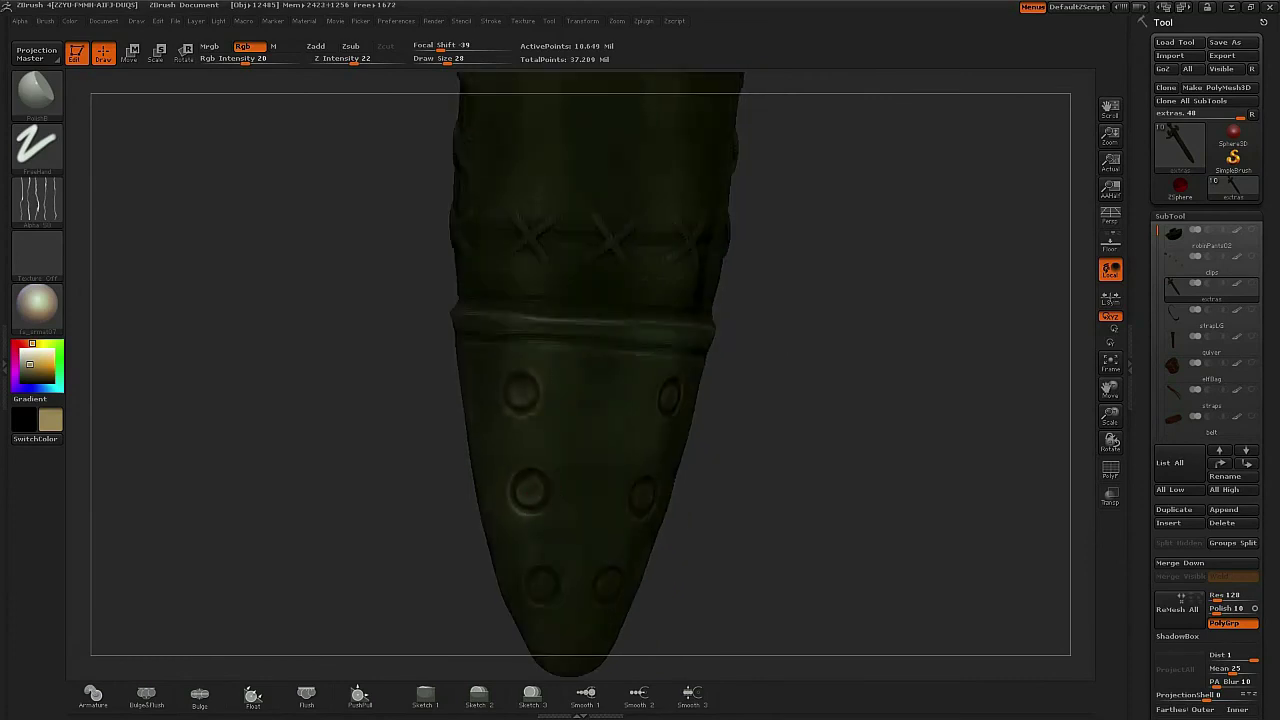
mouse_move(776, 573)
left_mouse_down()
mouse_move(765, 540)
mouse_move(790, 513)
mouse_move(705, 535)
mouse_move(765, 525)
left_mouse_up()
- Brush broader tan highlights over the rivets and pointed end of the scabbard tip with a draw size of 44
key("bracketright")
left_click_drag(524, 480, 525, 493)
left_click_drag(710, 560, 735, 515)
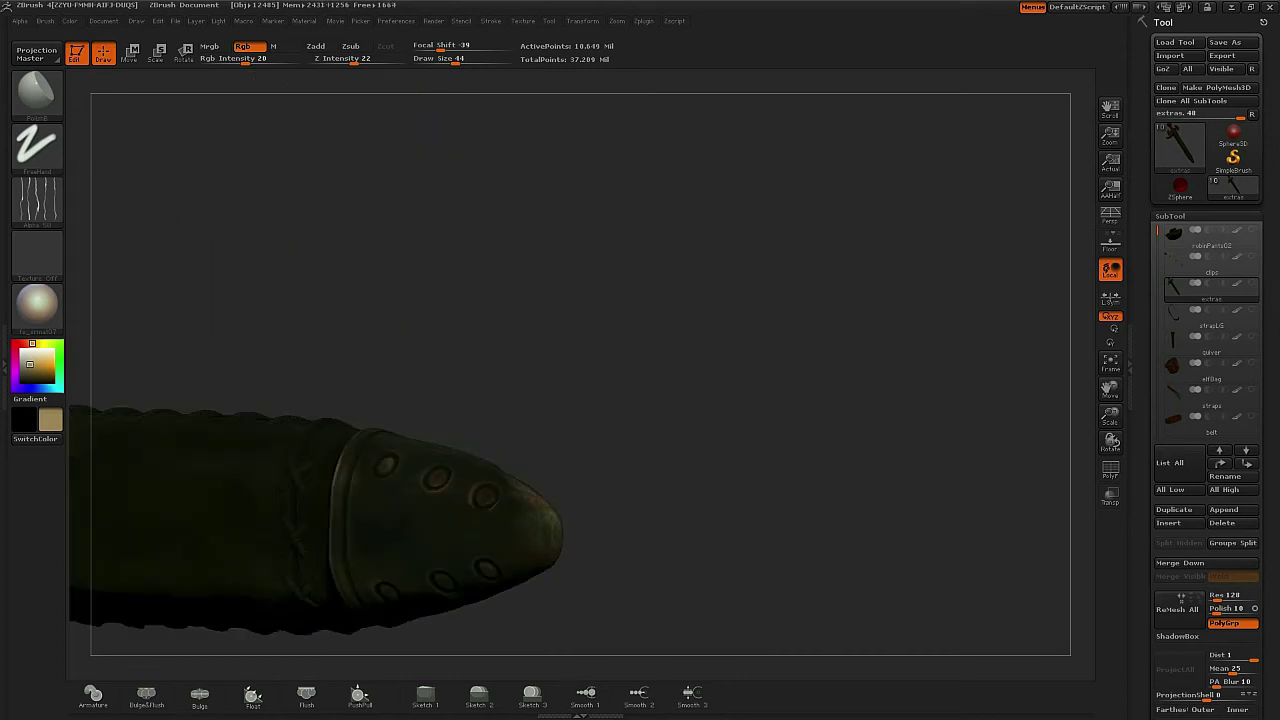
left_click_drag(528, 477, 560, 440)
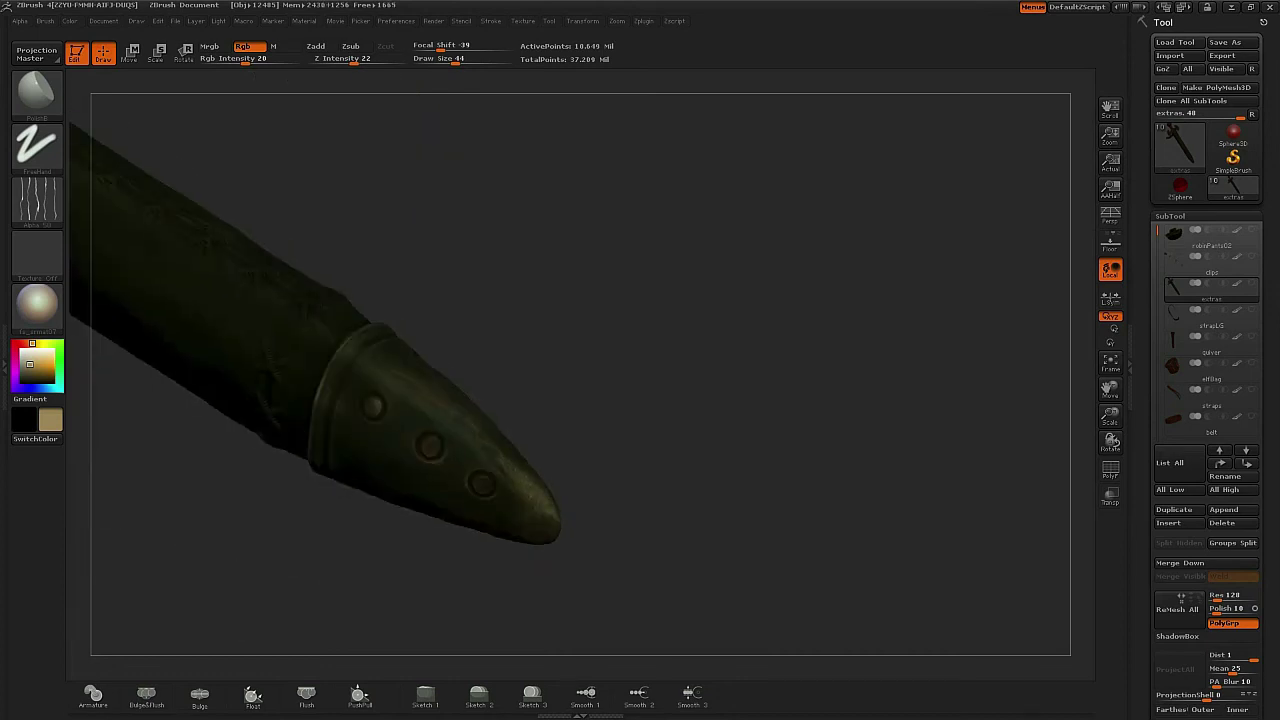
left_click_drag(680, 480, 625, 365)
left_click(297, 61, "shift")
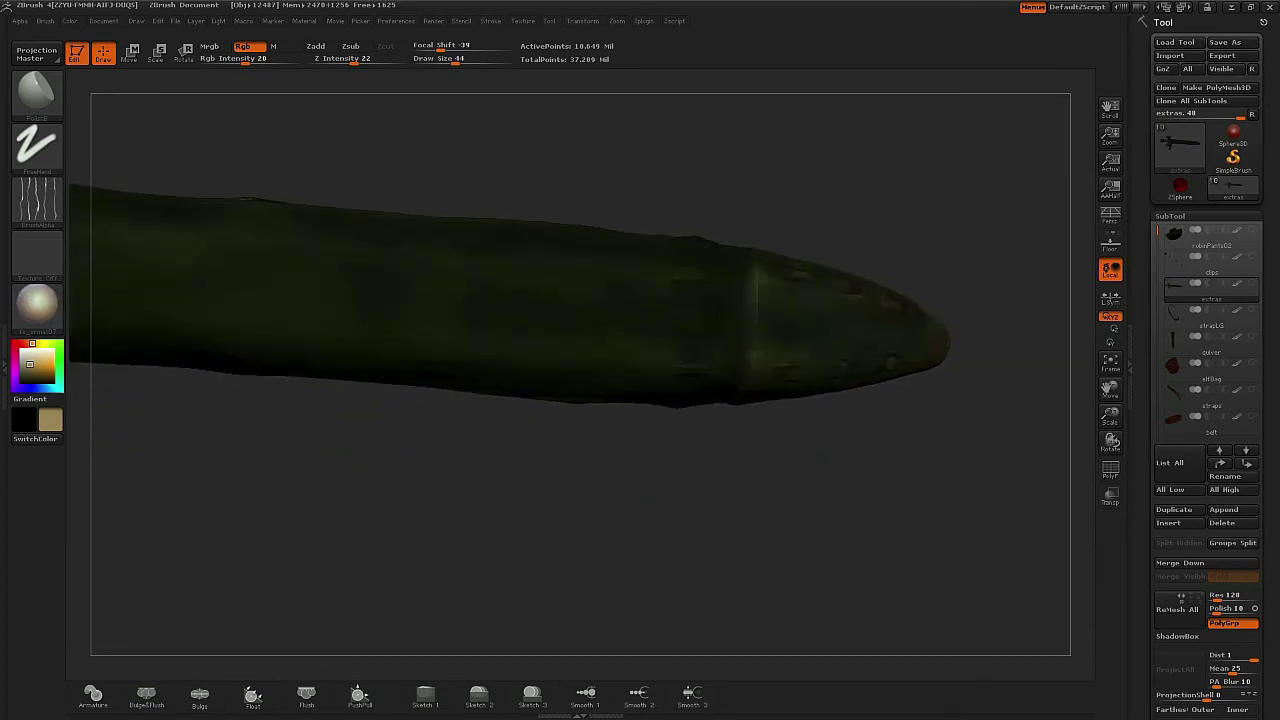
- Paint the cross-stitches nearest the scabbard's tip light tan using the square alpha at a draw size of 12
left_click_drag(680, 470, 690, 570)
left_click(37, 200)
left_click(347, 255)
left_click_drag(510, 510, 530, 550, "alt")
key("bracketleft")
key("bracketleft")
key("bracketleft")
left_click_drag(575, 355, 579, 387)
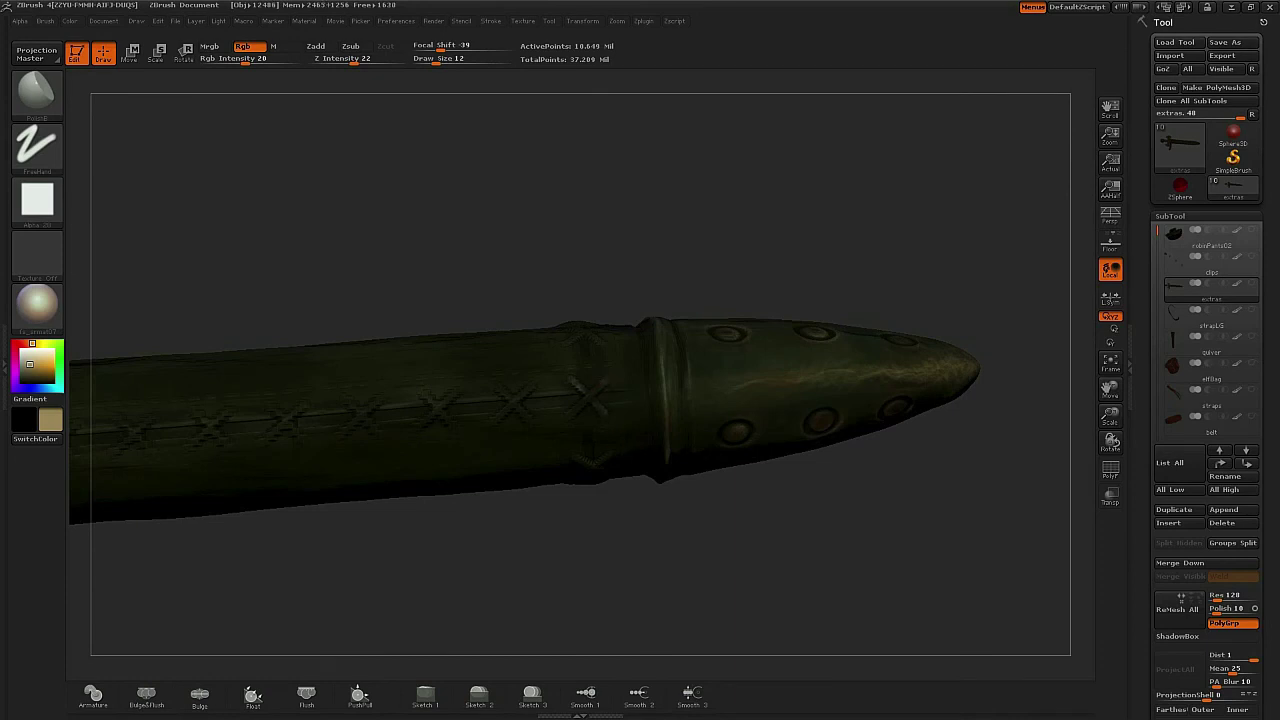
left_click_drag(591, 396, 582, 404)
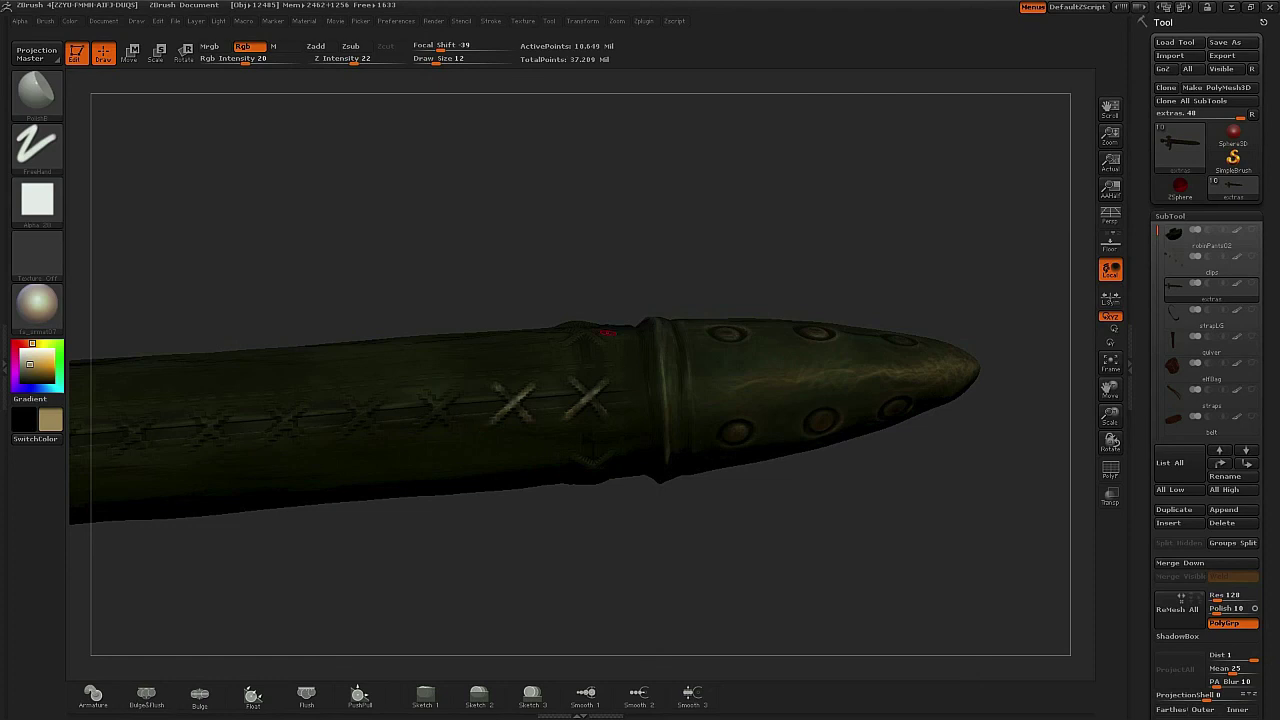
- Extend the tan highlights along the row of cross-stitches and the adjacent dashed seam near the scabbard's tip
left_click_drag(628, 238, 632, 264)
mouse_move(780, 219)
left_mouse_down("alt")
mouse_move(345, 306)
mouse_move(342, 290)
mouse_move(450, 355)
left_mouse_up("alt")
mouse_move(590, 250)
left_mouse_down("alt")
mouse_move(580, 262)
mouse_move(620, 300)
left_mouse_up("alt")
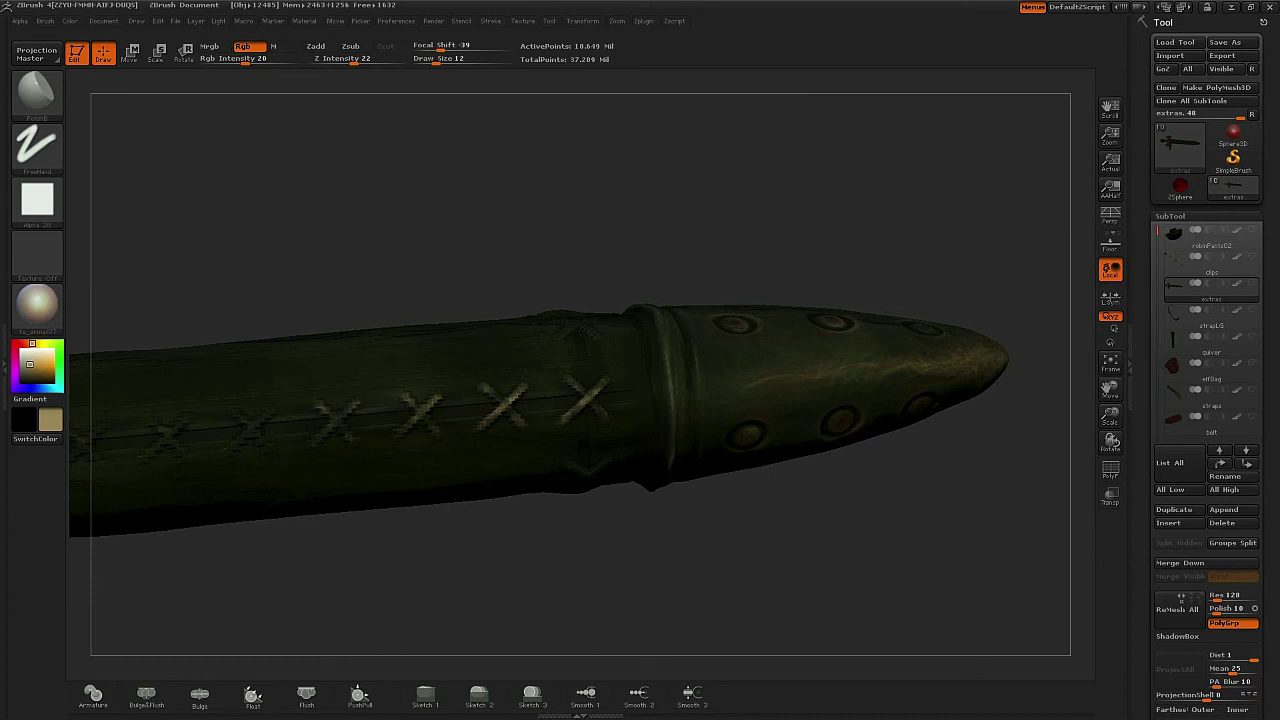
left_click_drag(568, 533, 540, 575)
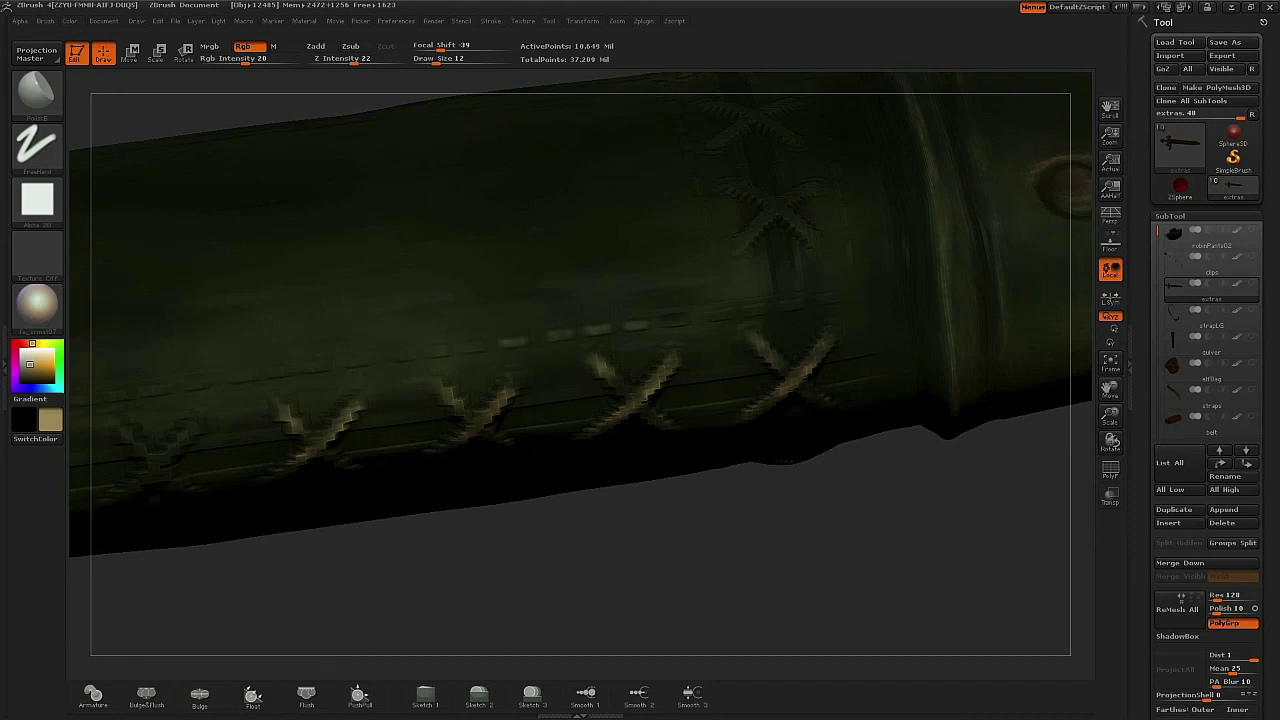
left_click_drag(666, 322, 765, 309)
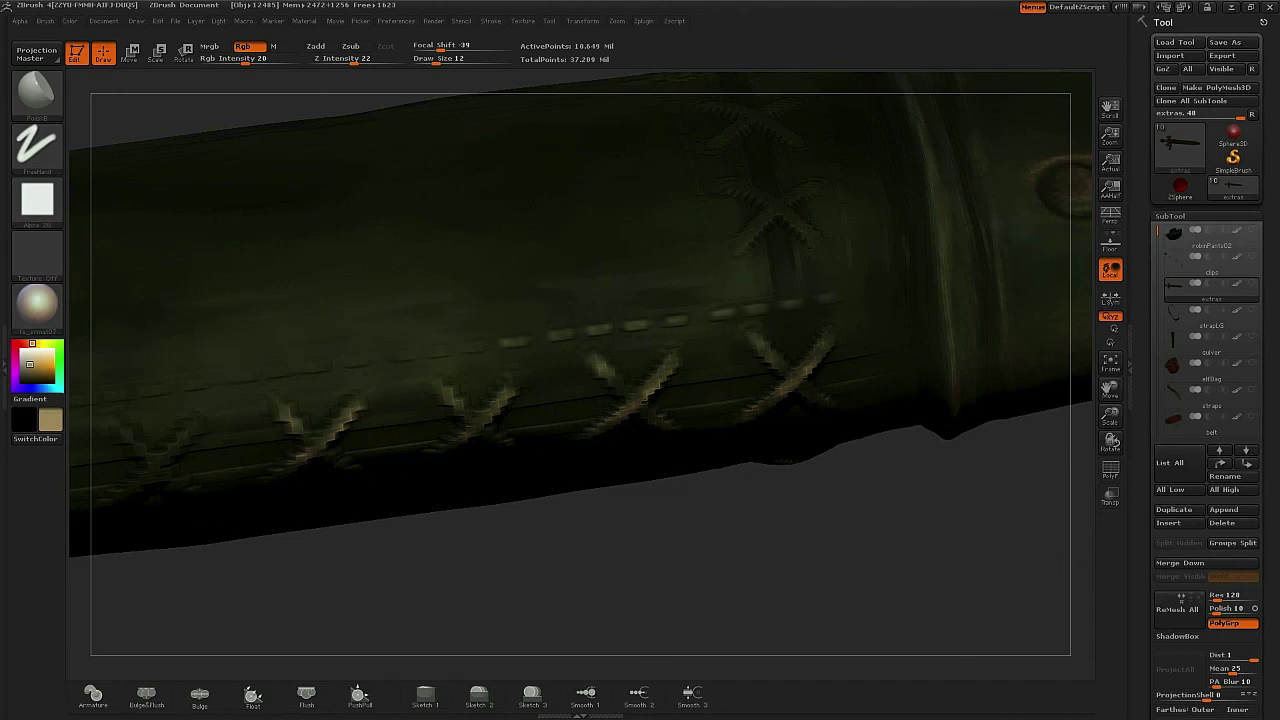